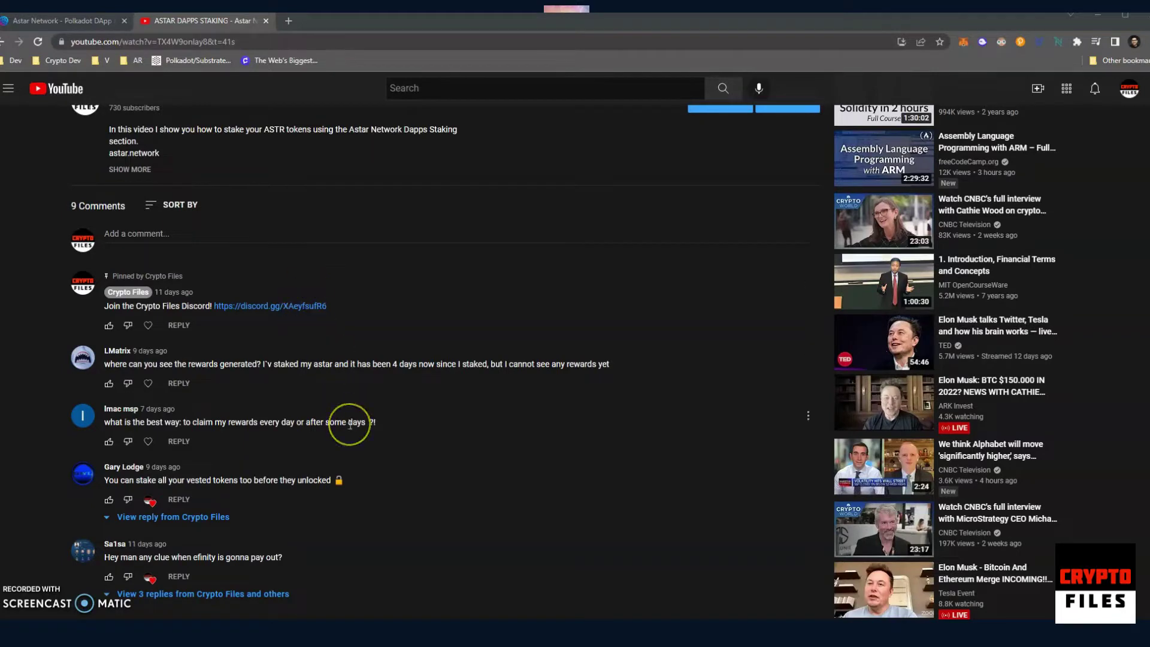
Zoom the YouTube staking video's comments page in with Ctrl+Plus
key("ctrl+plus")
key("ctrl+plus")
key("ctrl+plus")
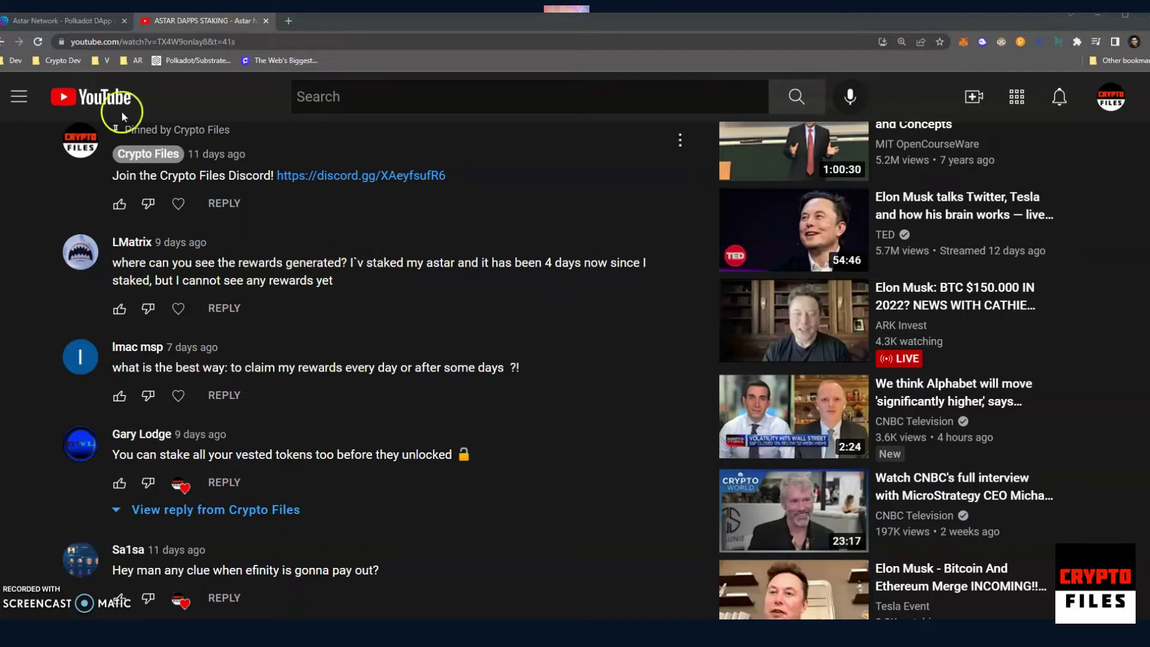
Launch Astar Portal from the Astar Network site and open dApp Staking to view the Claim button
left_click(74, 22)
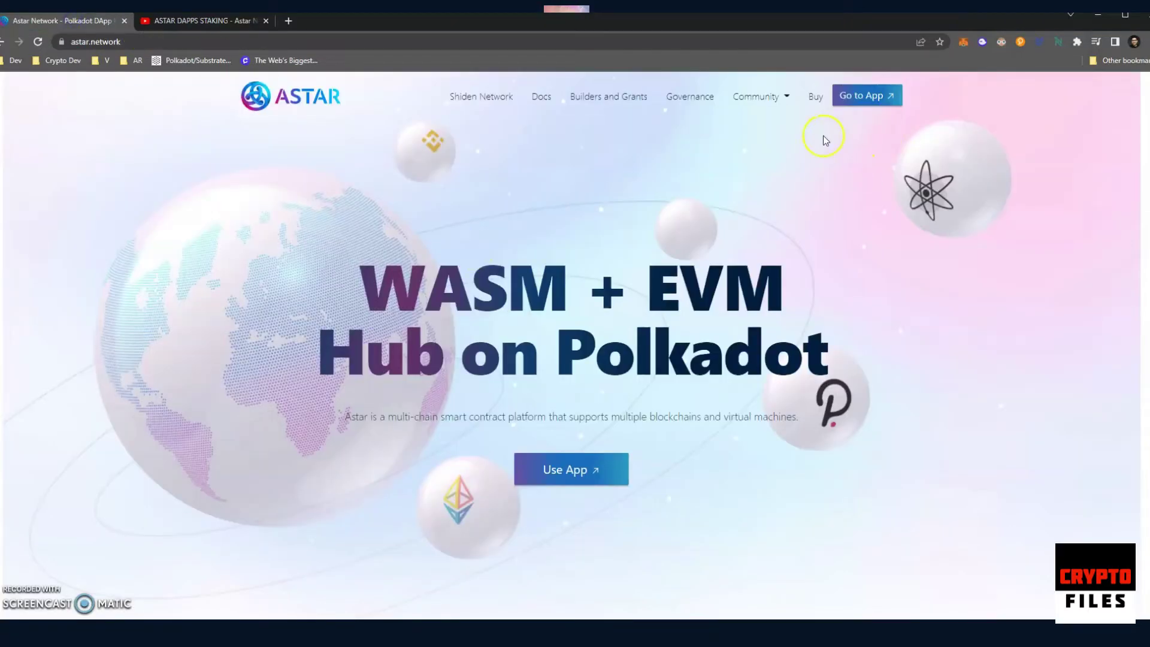
left_click(575, 471)
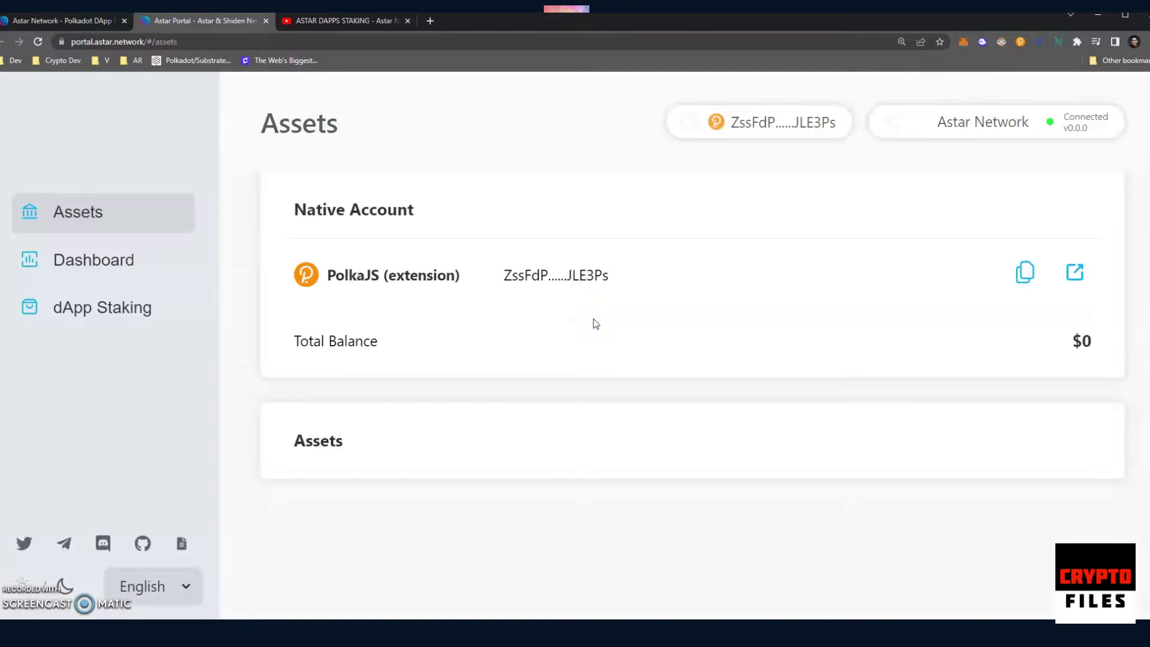
left_click(114, 309)
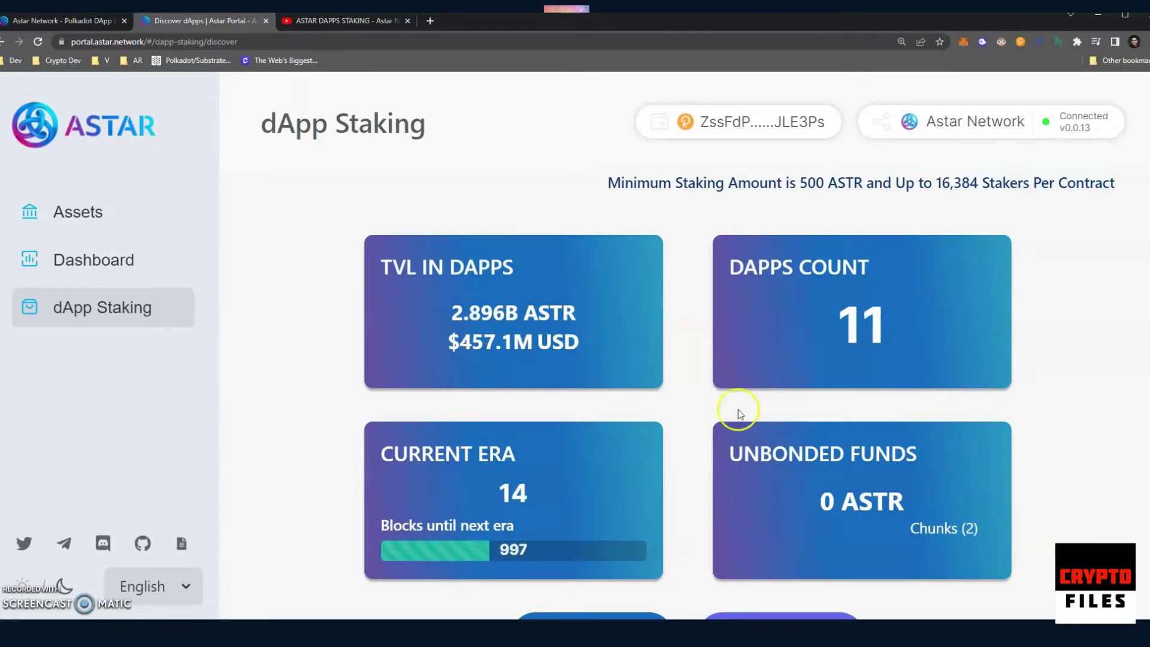
scroll(740, 409, "down", 6)
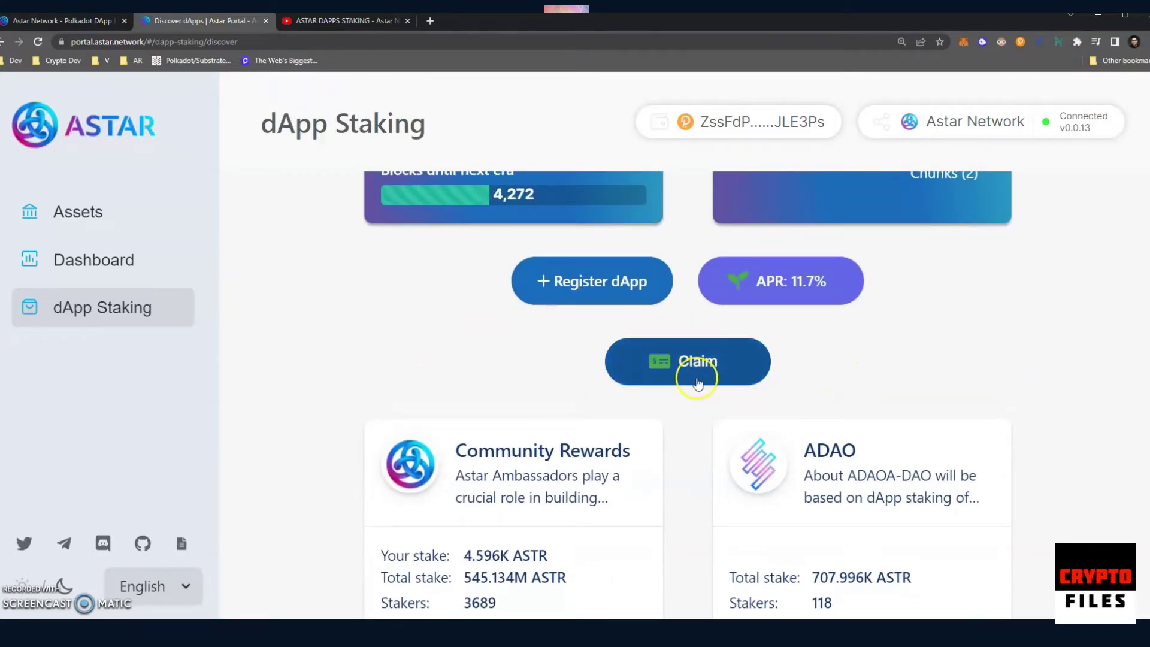
scroll(695, 380, "down", 3)
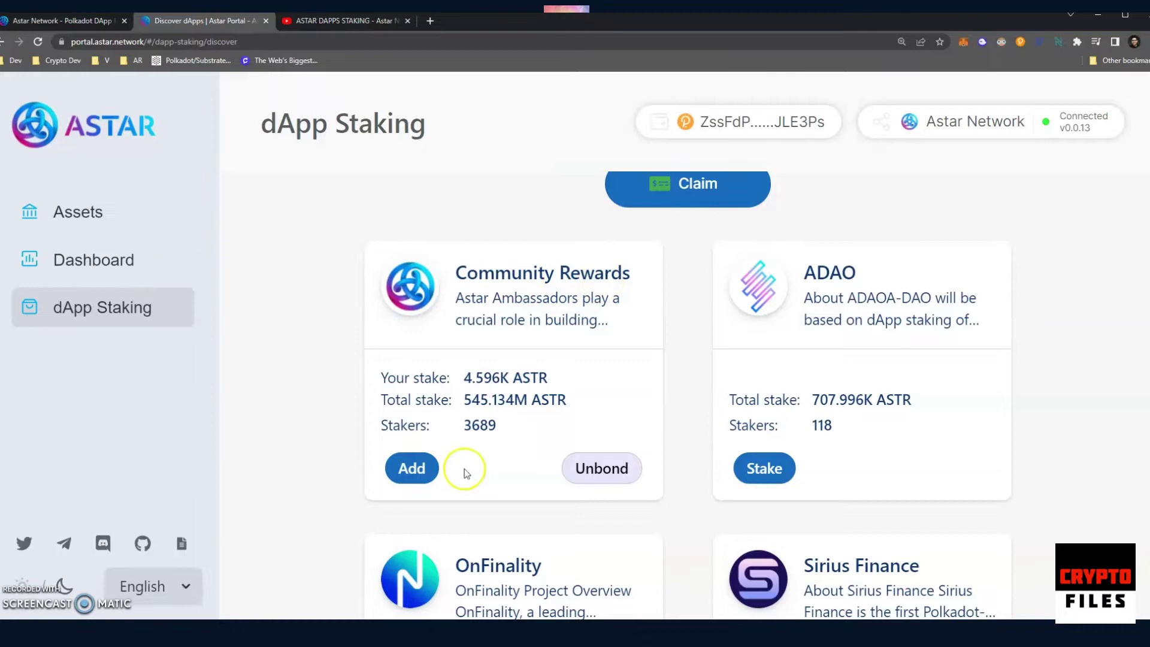
scroll(778, 329, "up", 3)
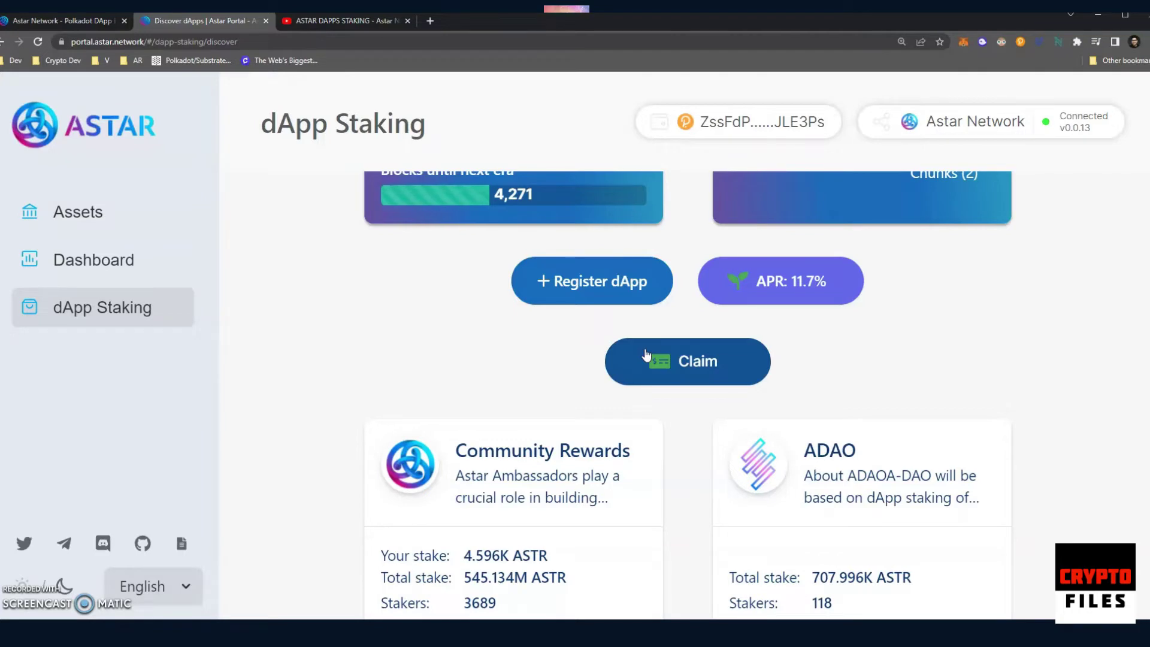
Claim the staking rewards and sign in polkadot{.js} with the account password, remembered for 15 minutes
left_click(729, 379)
left_click(673, 359)
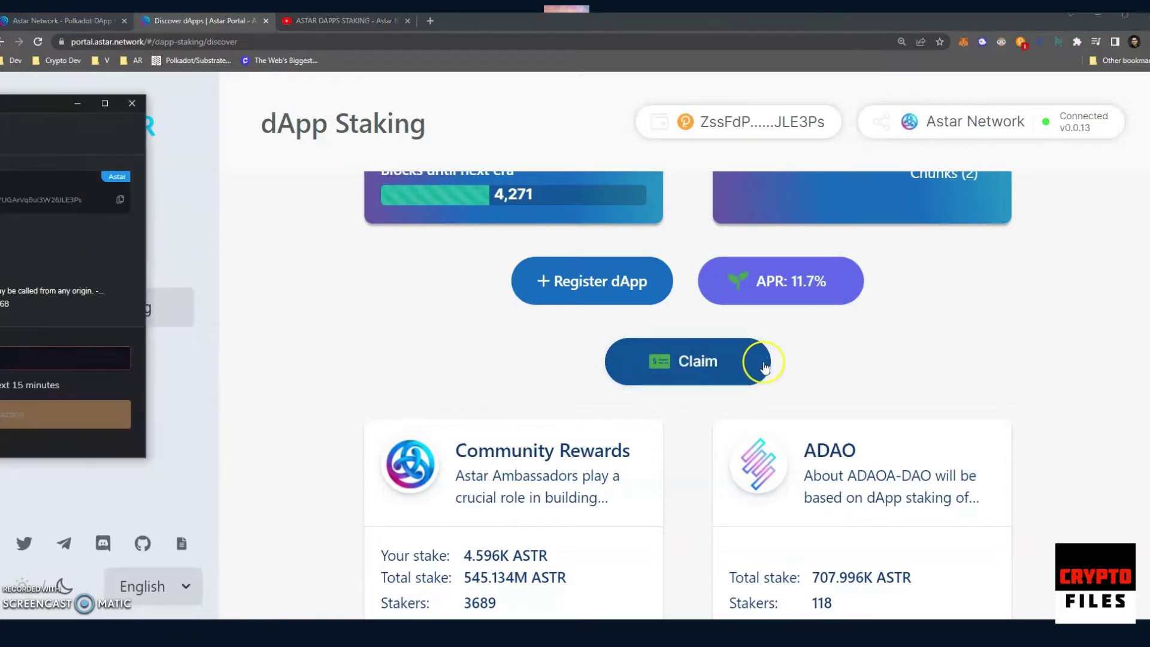
left_click(91, 105)
left_click_drag(87, 109, 403, 103)
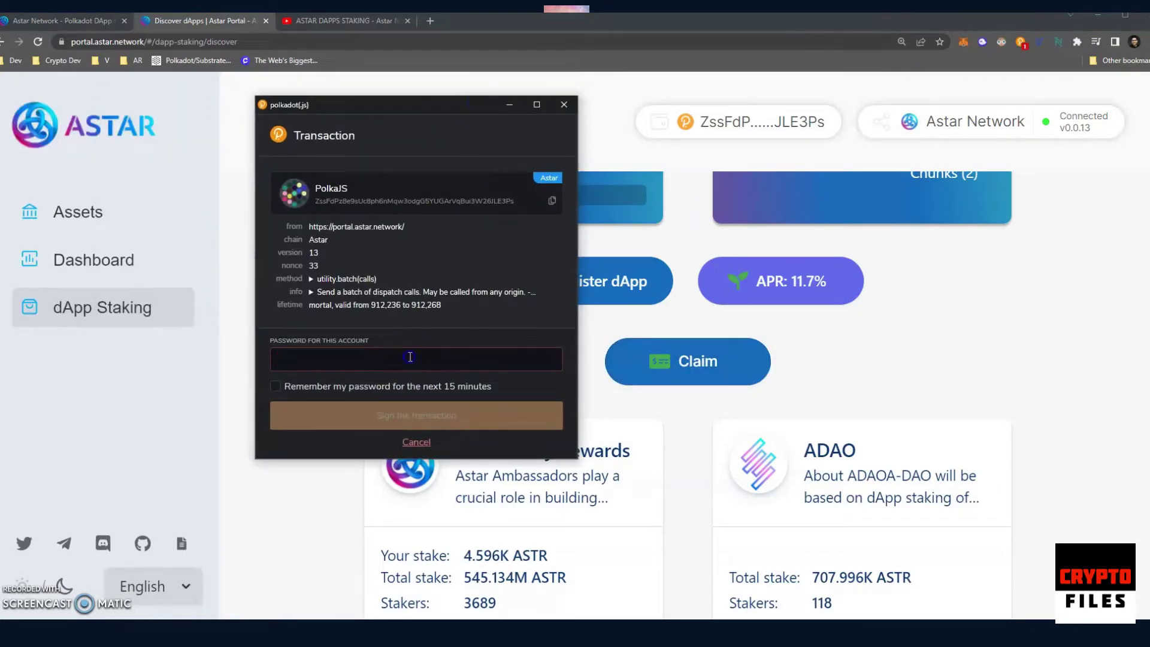
type("*")
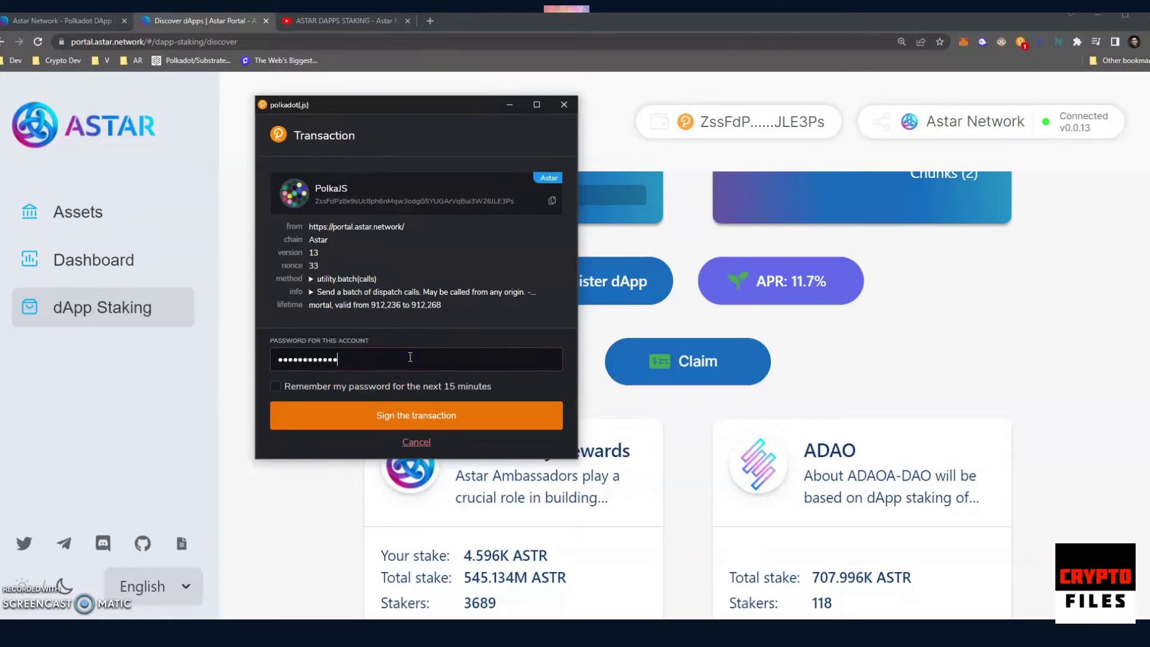
left_click(276, 387)
left_click(414, 413)
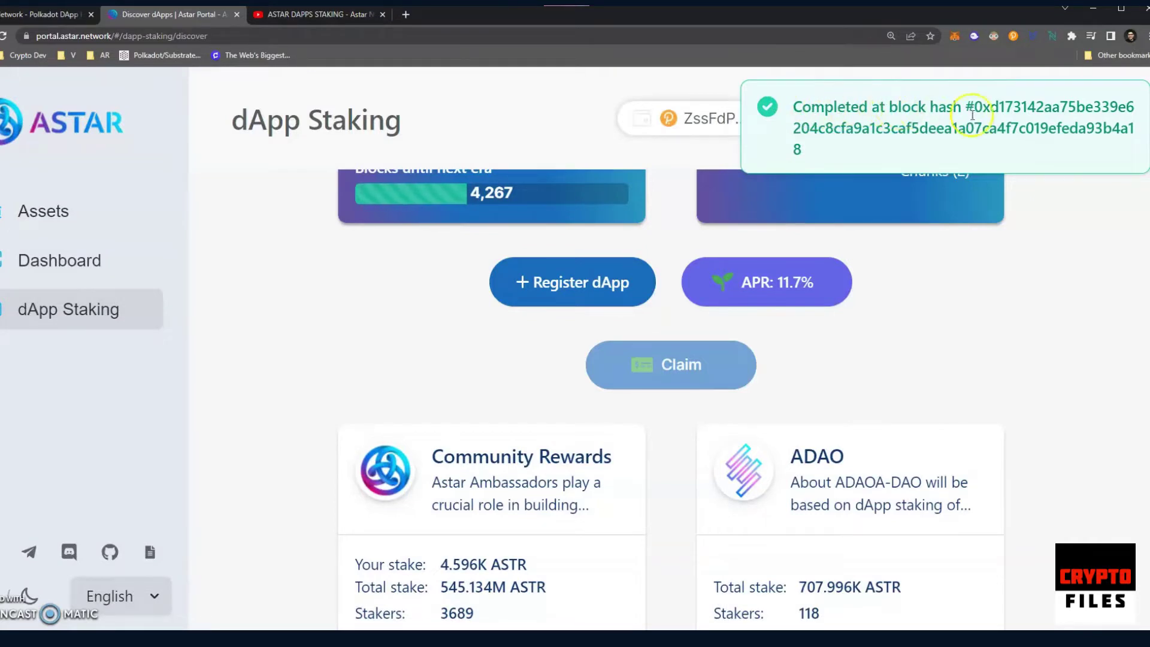
Dismiss the Completed toast and review the TVL, era 14 and 0 ASTR Unbonded Funds cards
left_click(1007, 171)
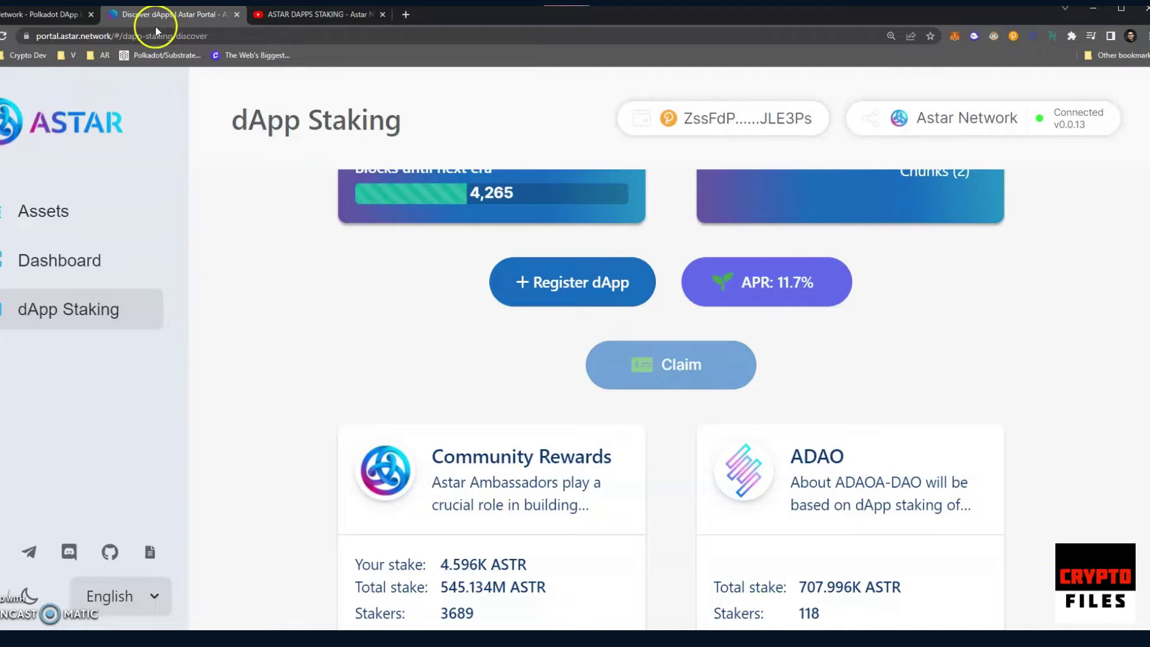
scroll(479, 317, "up", 5)
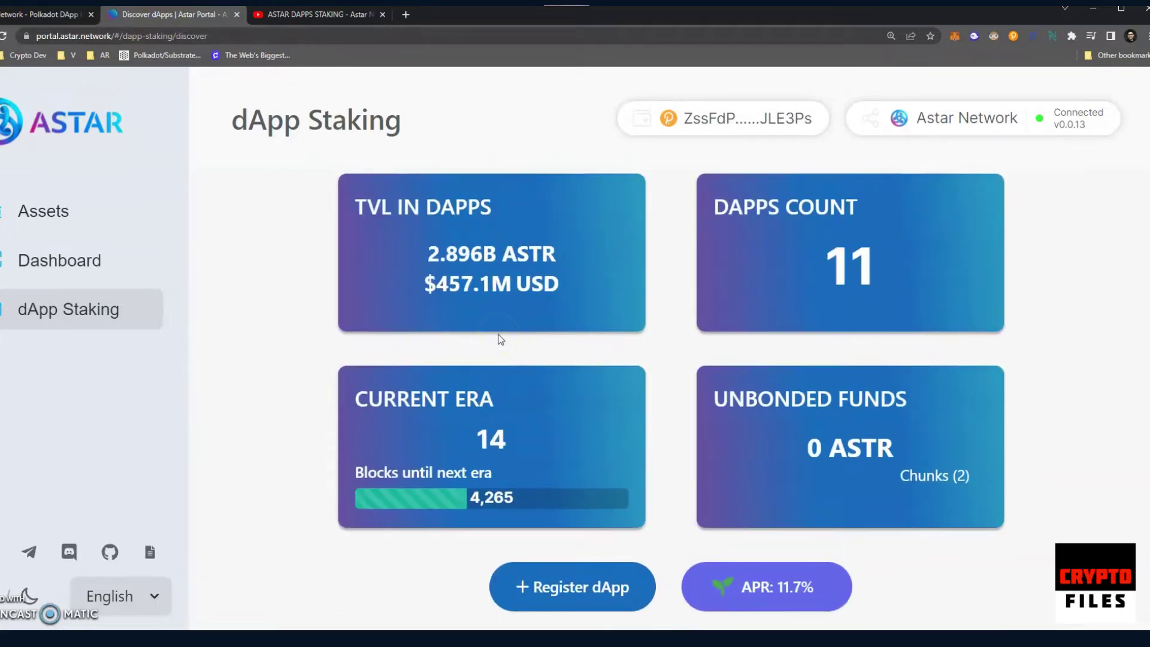
scroll(500, 339, "down", 6)
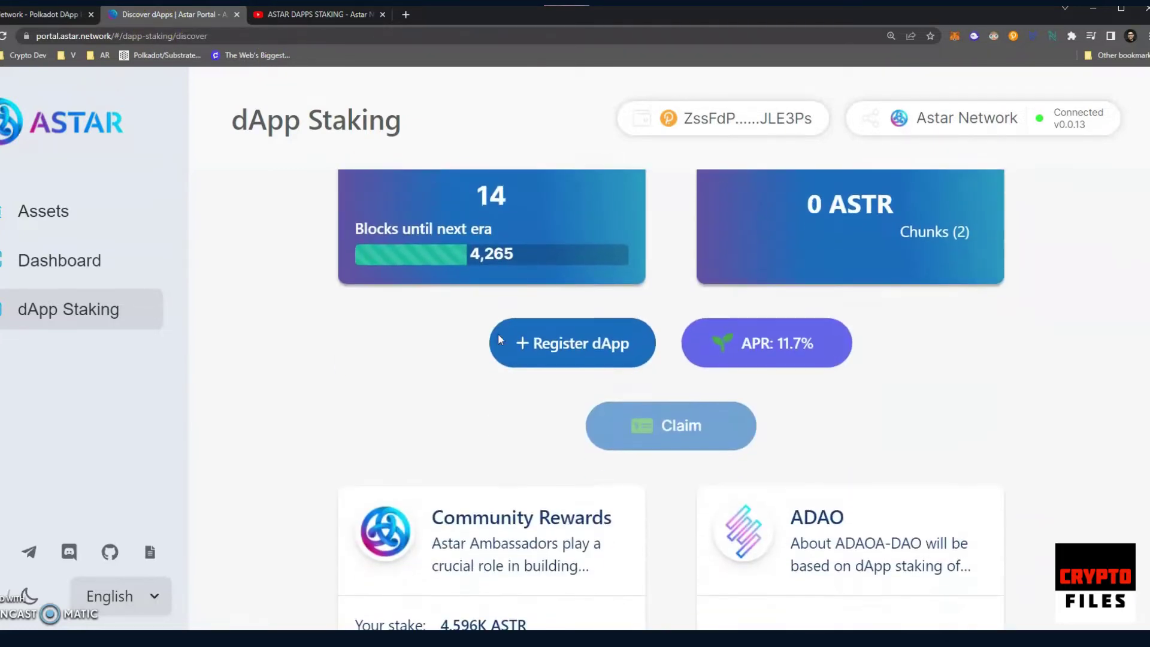
scroll(500, 339, "up", 7)
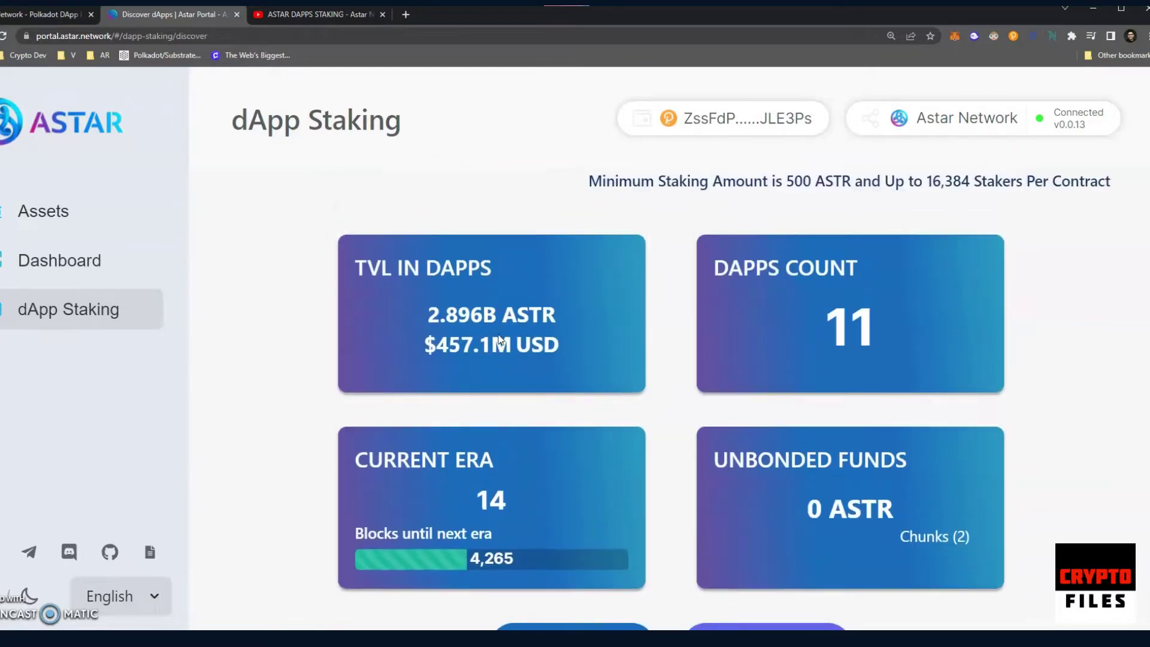
scroll(547, 328, "down", 1)
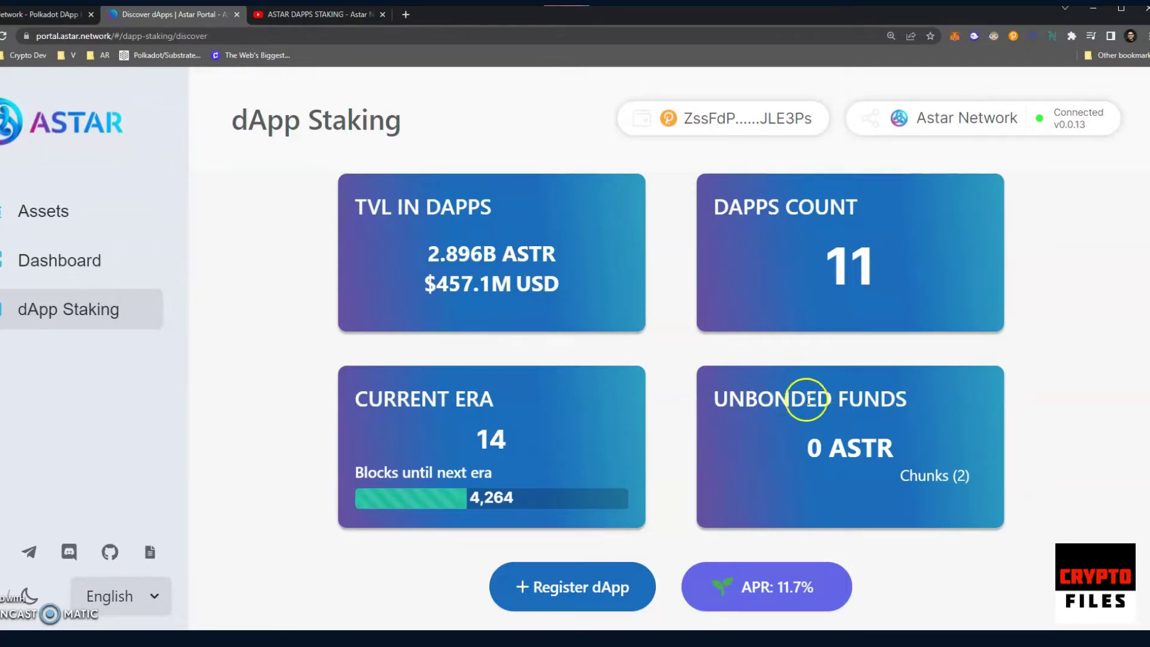
left_click(314, 15)
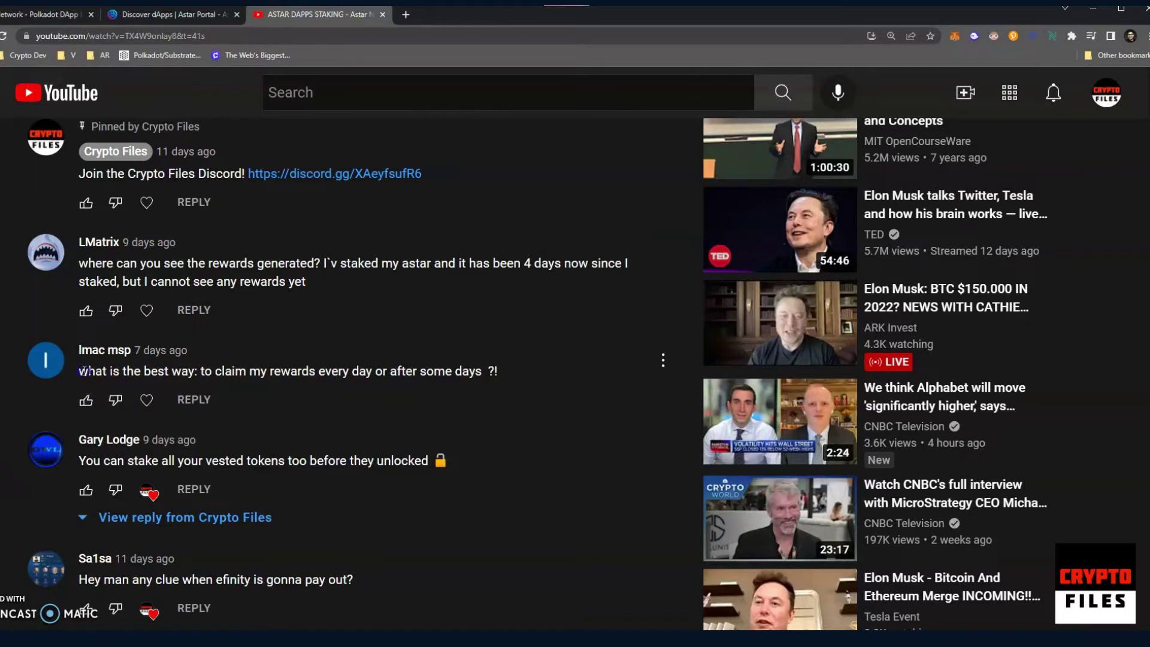
left_click_drag(80, 370, 423, 375)
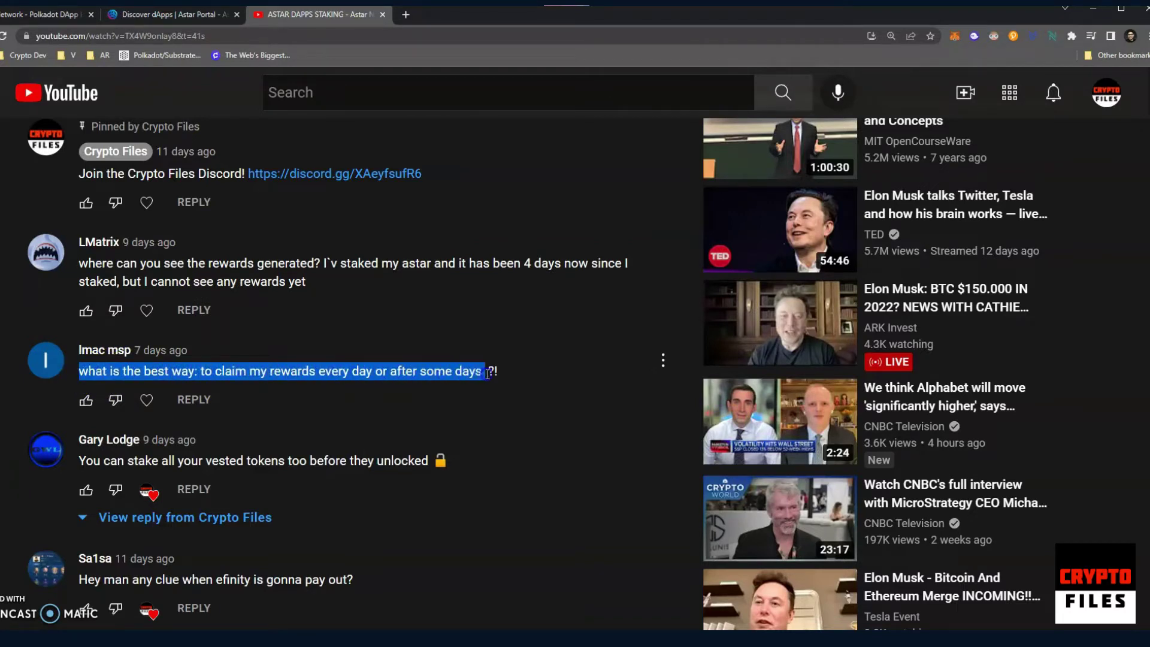
left_click(177, 14)
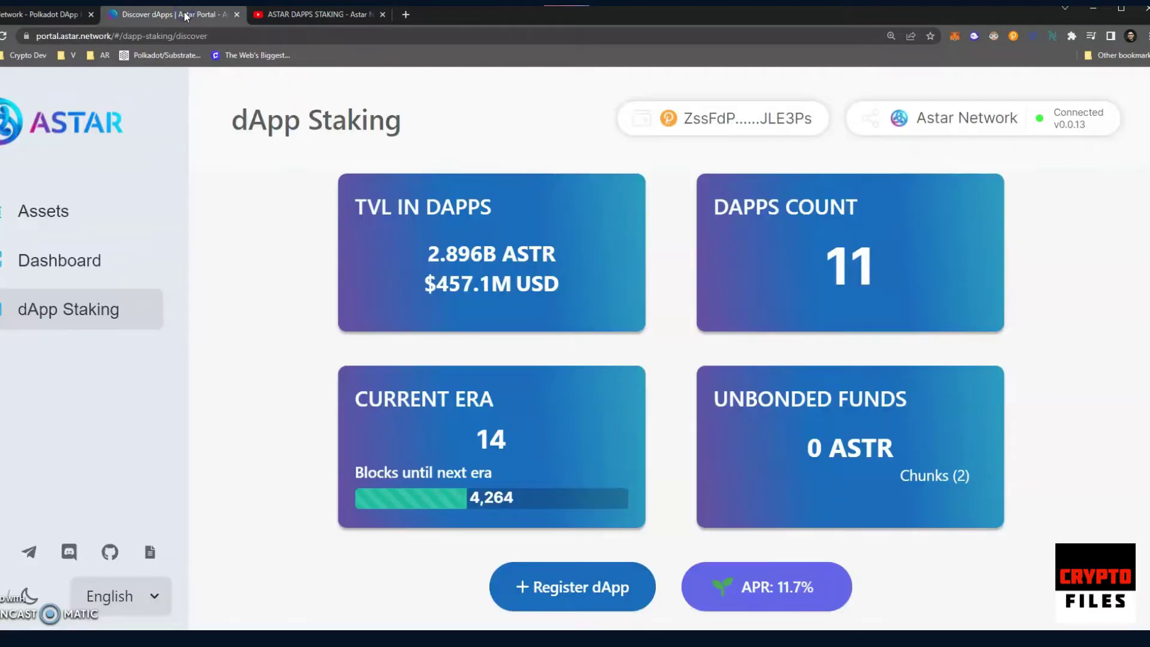
scroll(840, 418, "down", 5)
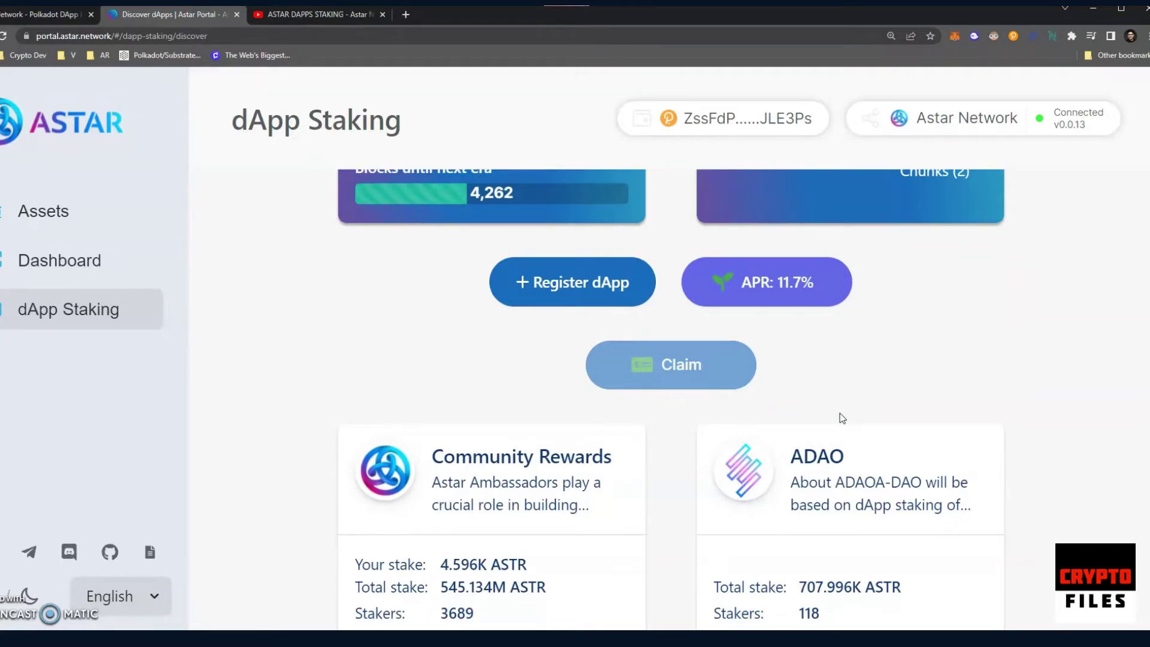
scroll(764, 404, "down", 4)
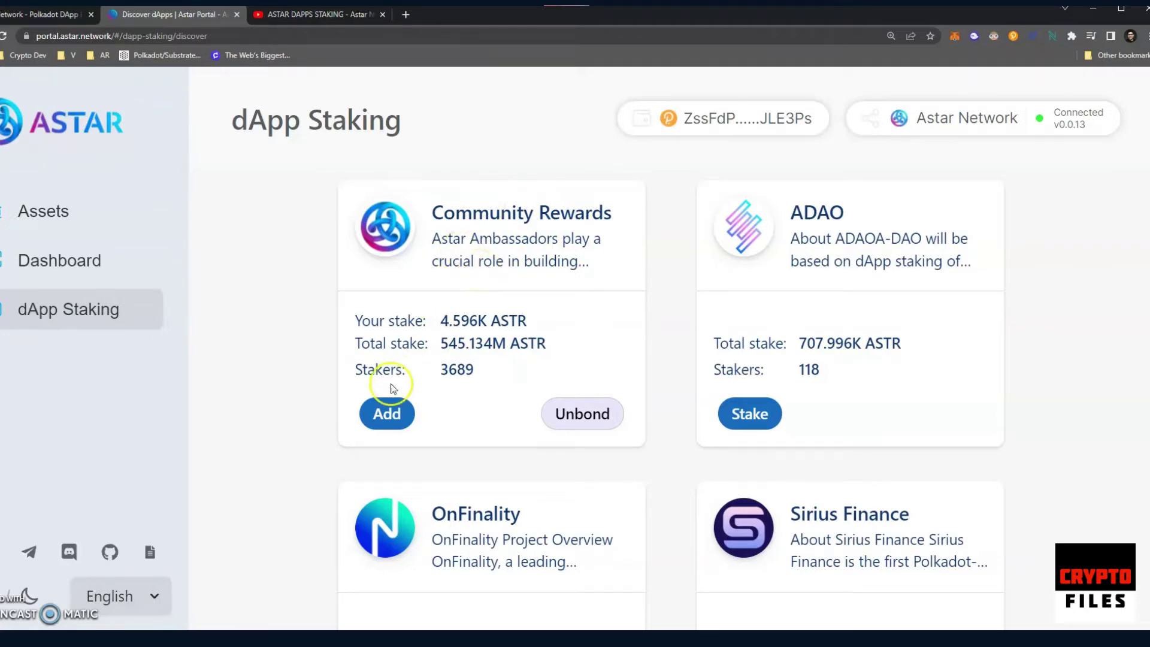
left_click(386, 412)
scroll(492, 484, "down", 1)
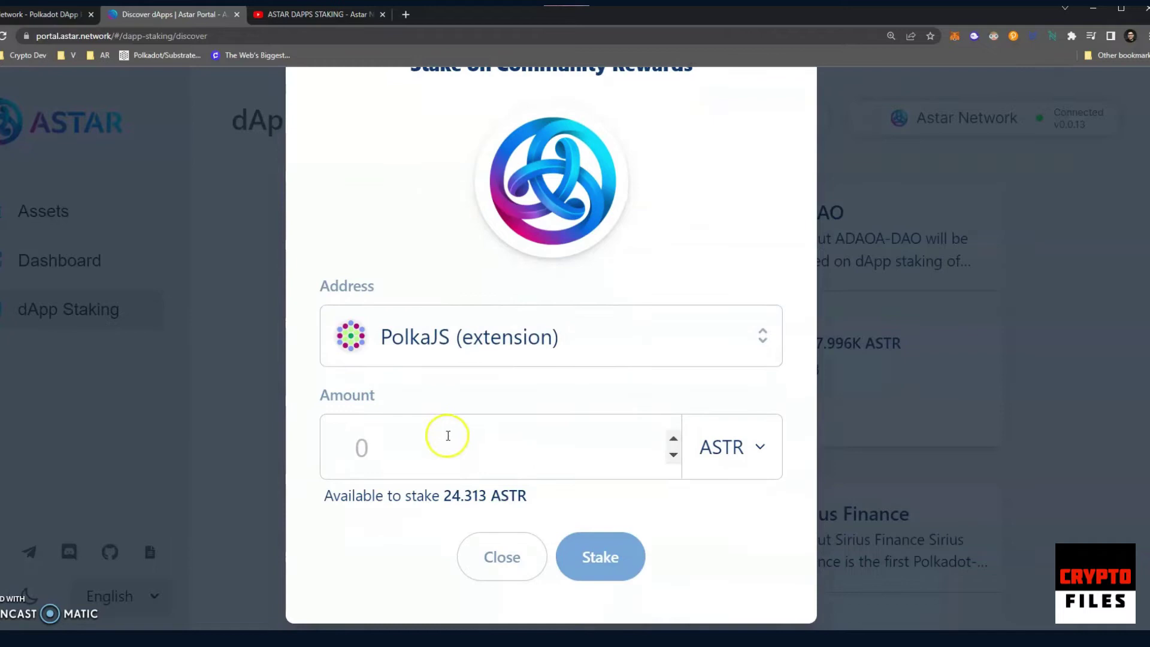
type("24.313")
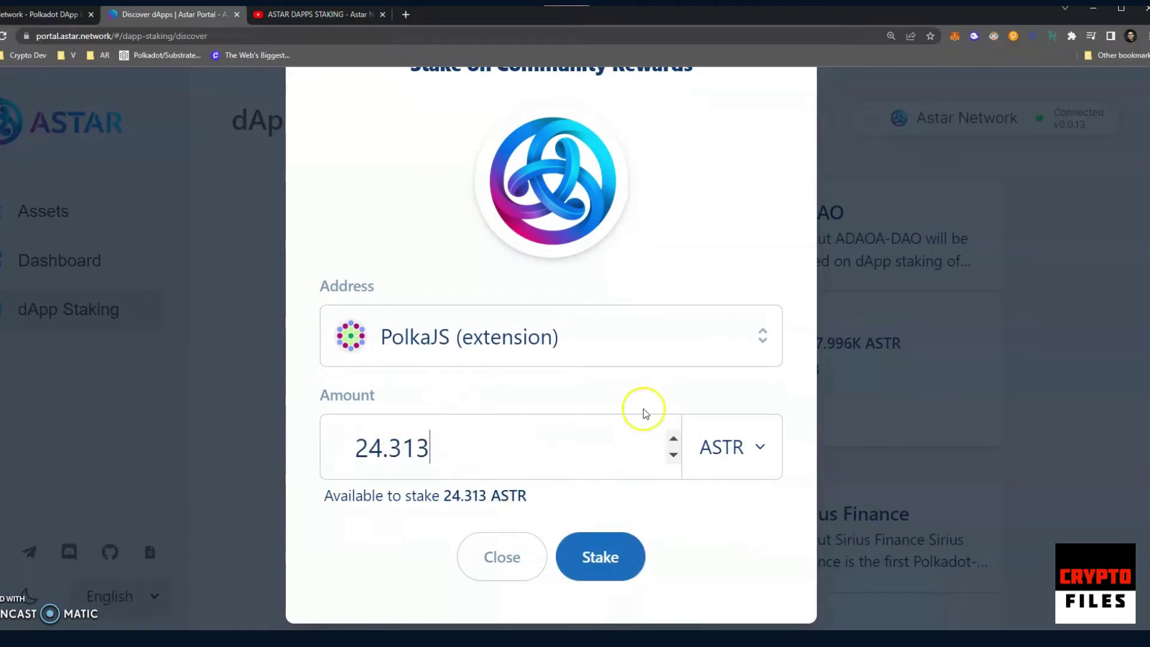
left_click(939, 242)
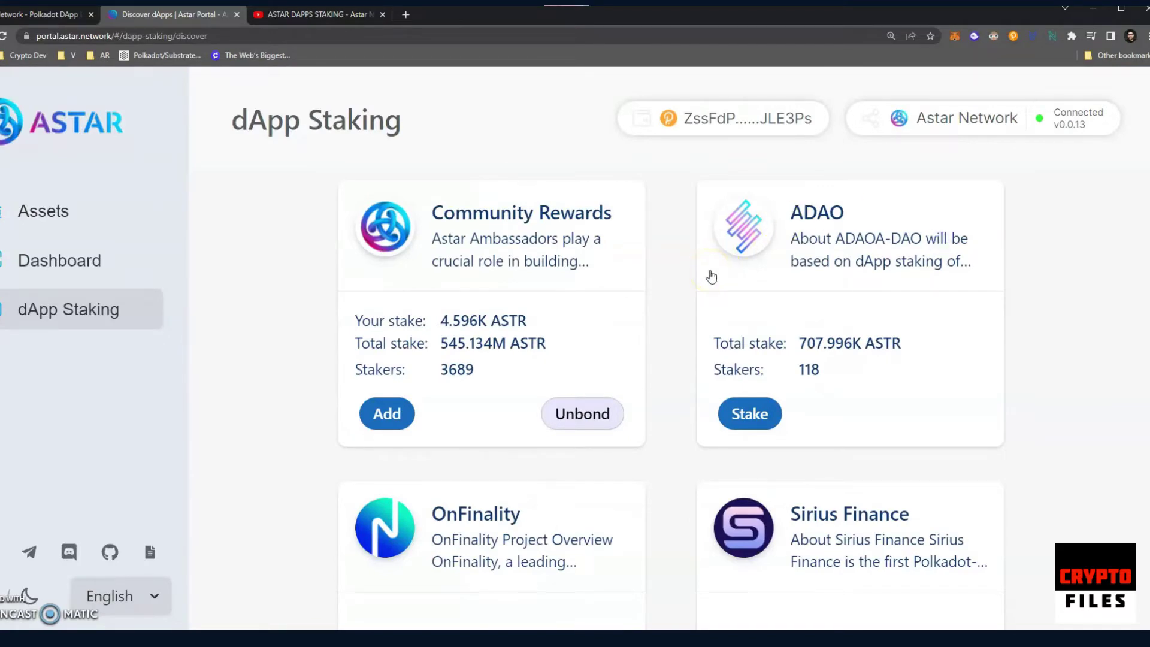
scroll(641, 363, "up", 5)
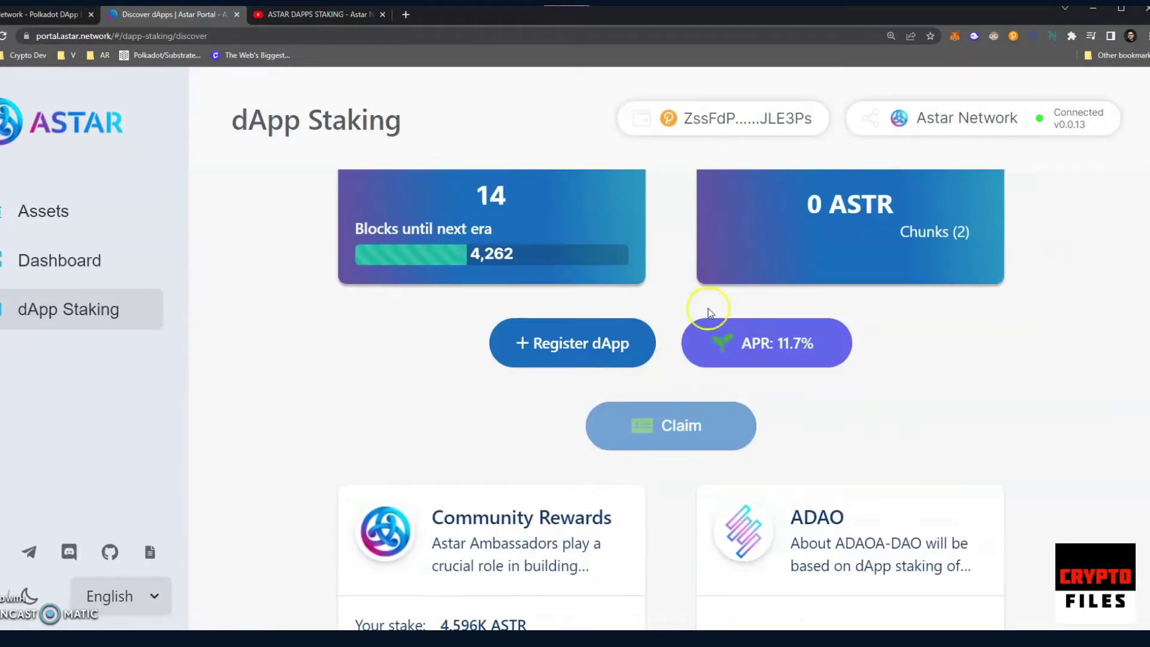
scroll(736, 265, "down", 4)
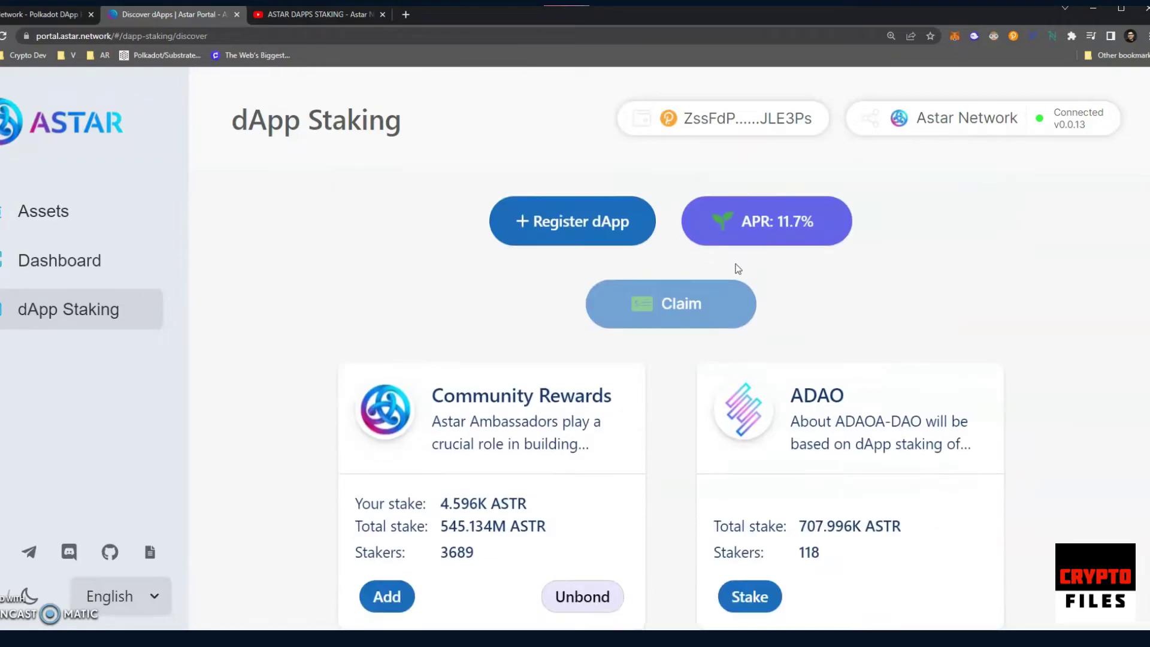
scroll(634, 323, "up", 2)
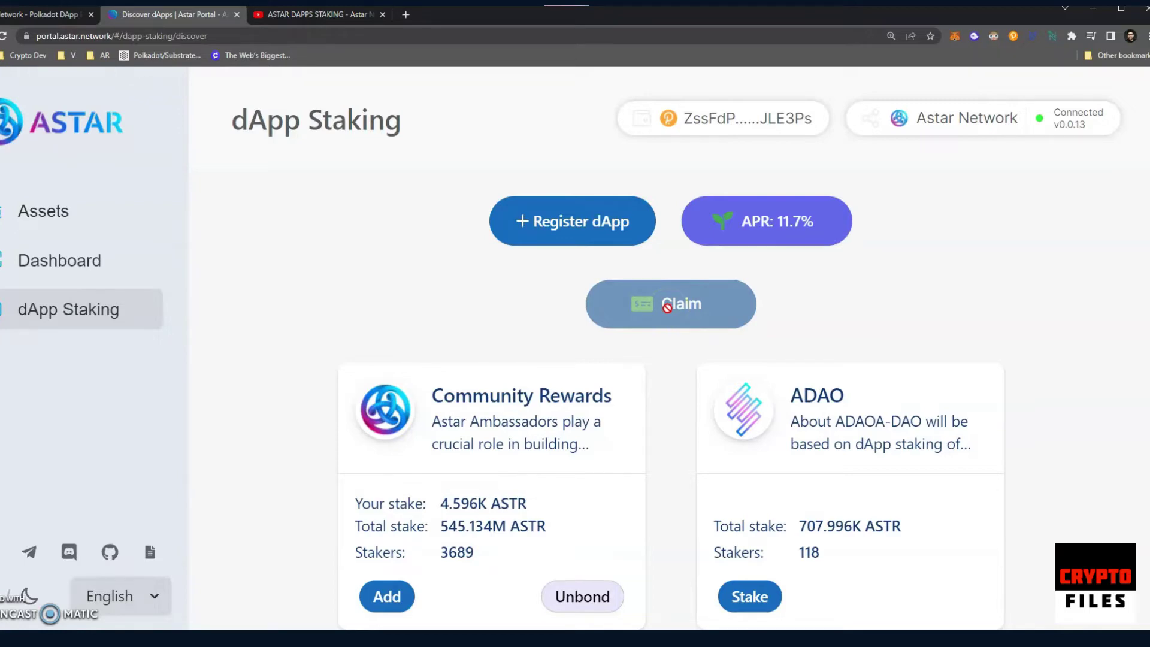
Highlight the YouTube comment about staking vested tokens, then return to the Astar Portal tab
left_click(294, 13)
scroll(526, 334, "down", 2)
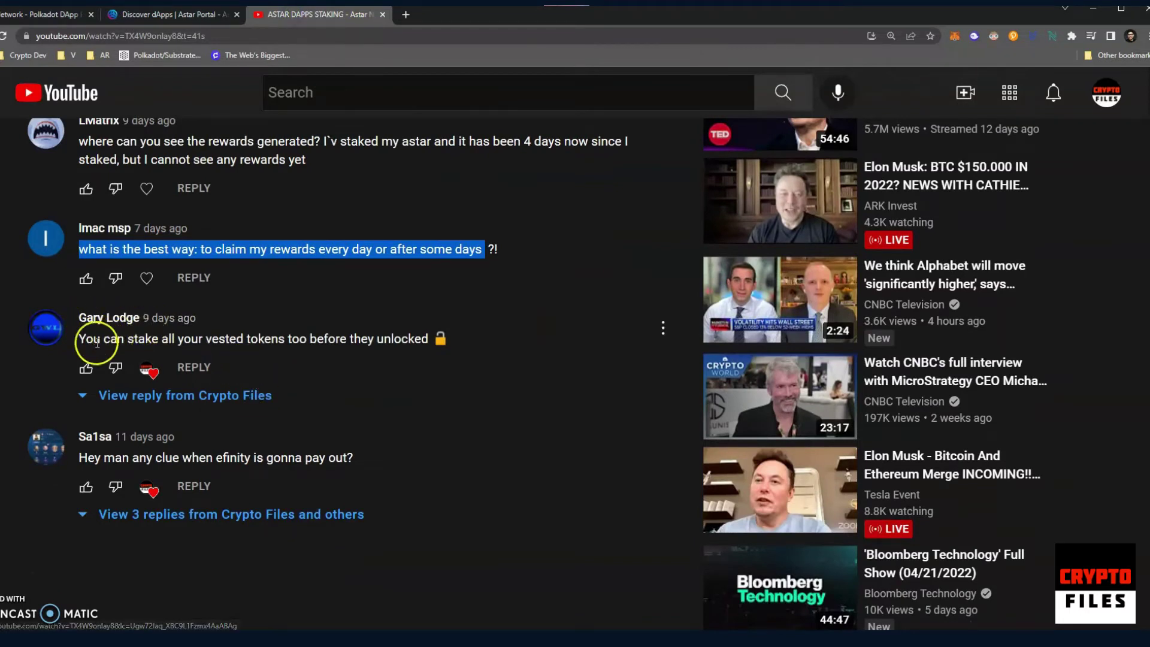
left_click_drag(80, 340, 439, 339)
left_click(198, 16)
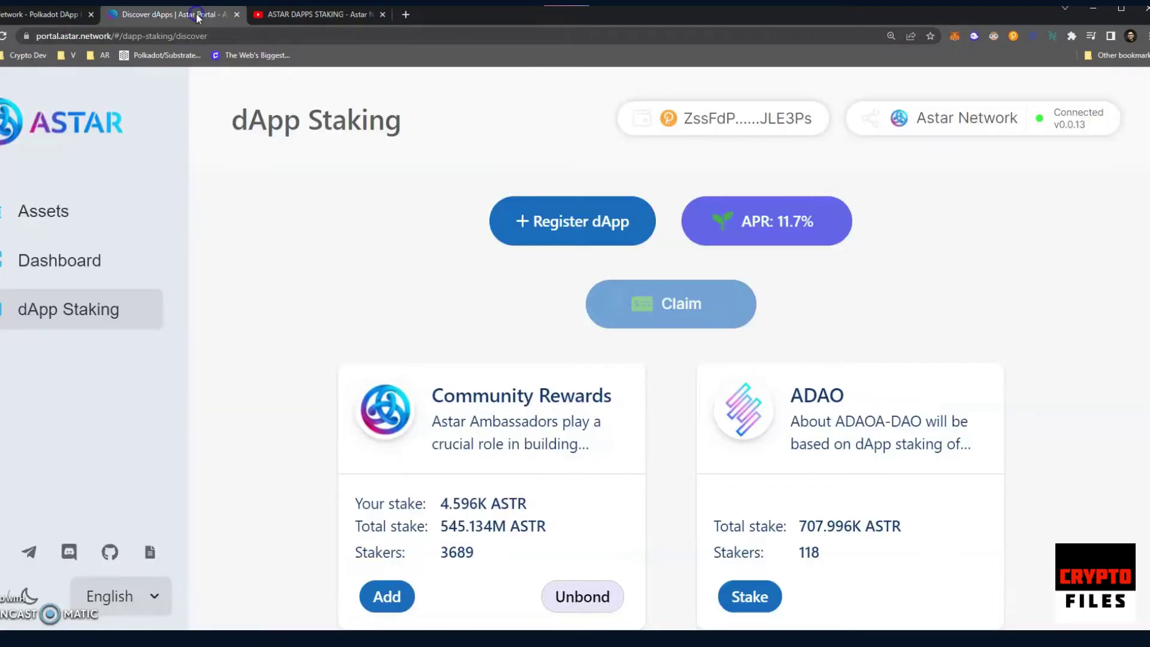
scroll(639, 394, "down", 4)
left_click(743, 354)
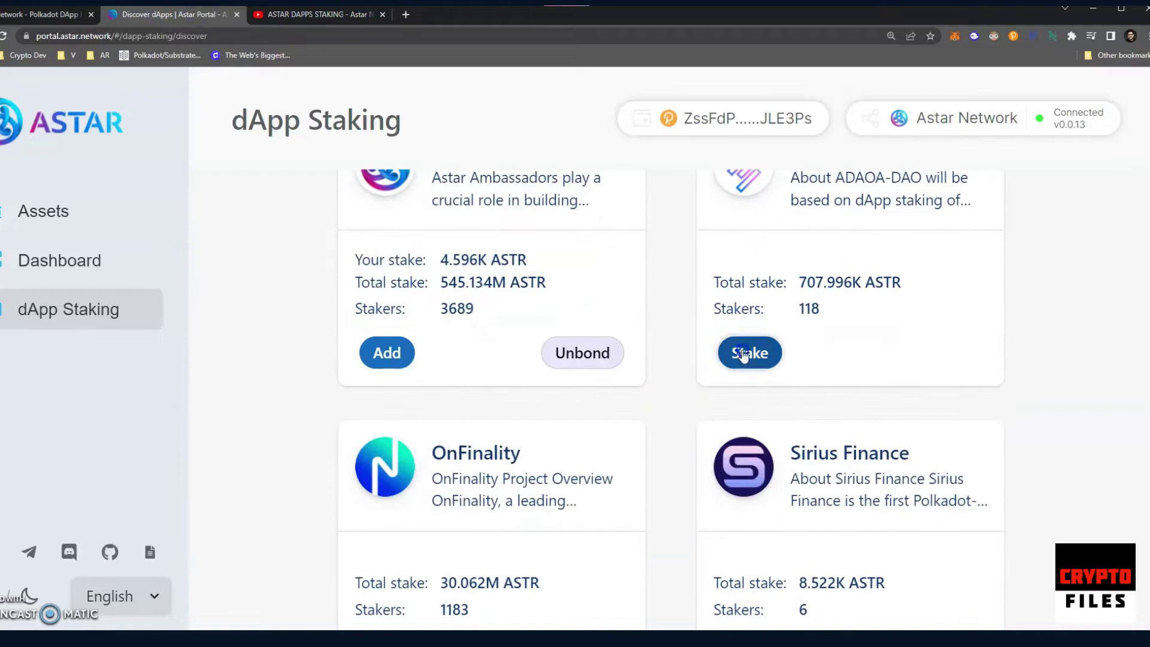
scroll(431, 497, "down", 1)
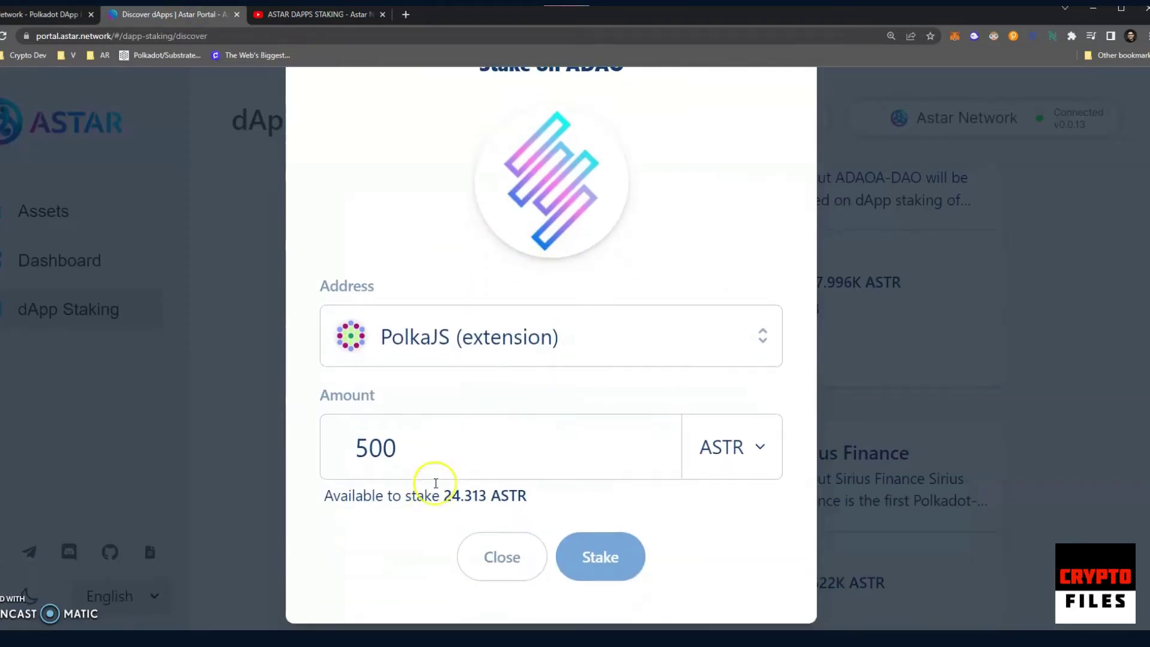
double_click(358, 451)
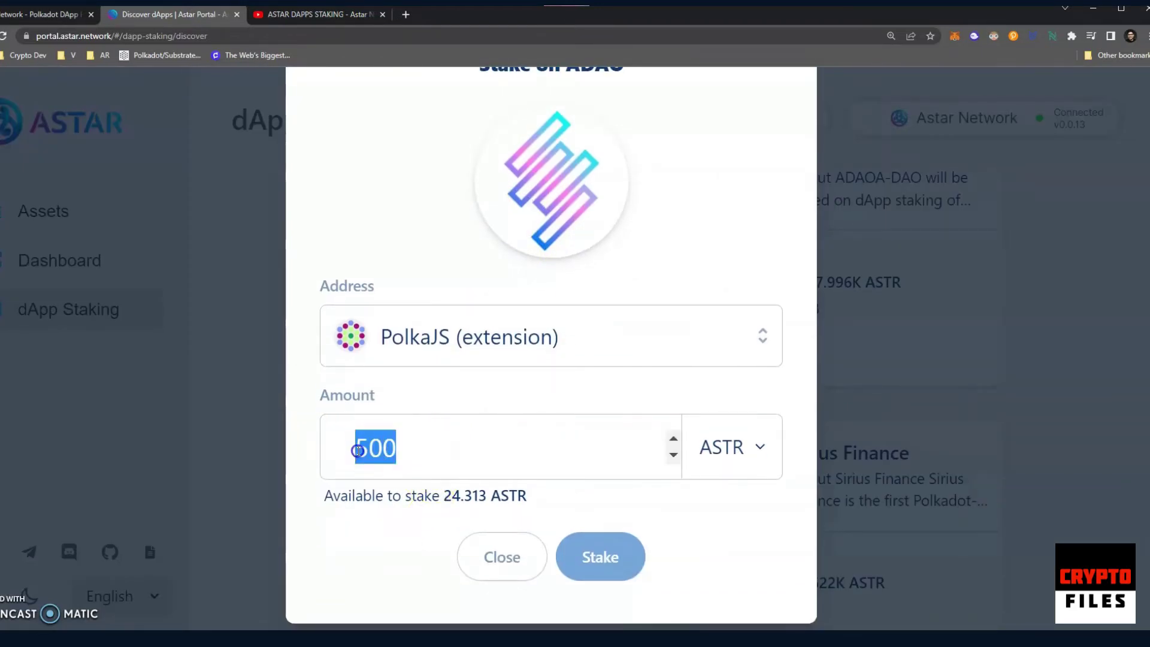
left_click(436, 453)
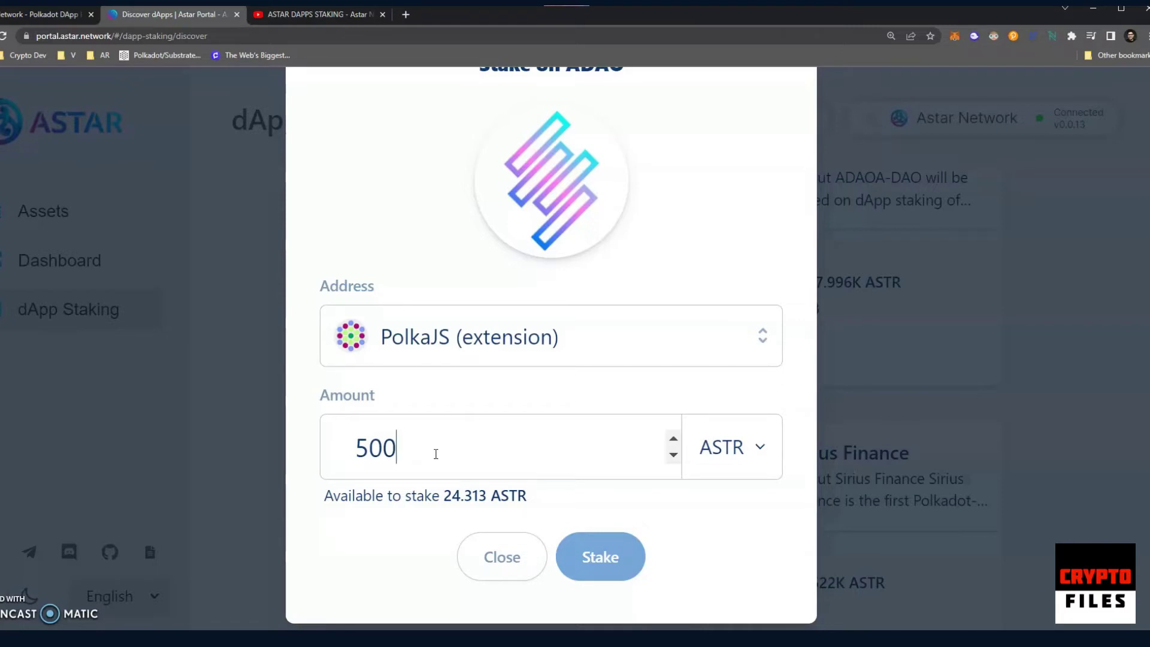
left_click(931, 355)
scroll(685, 443, "up", 2)
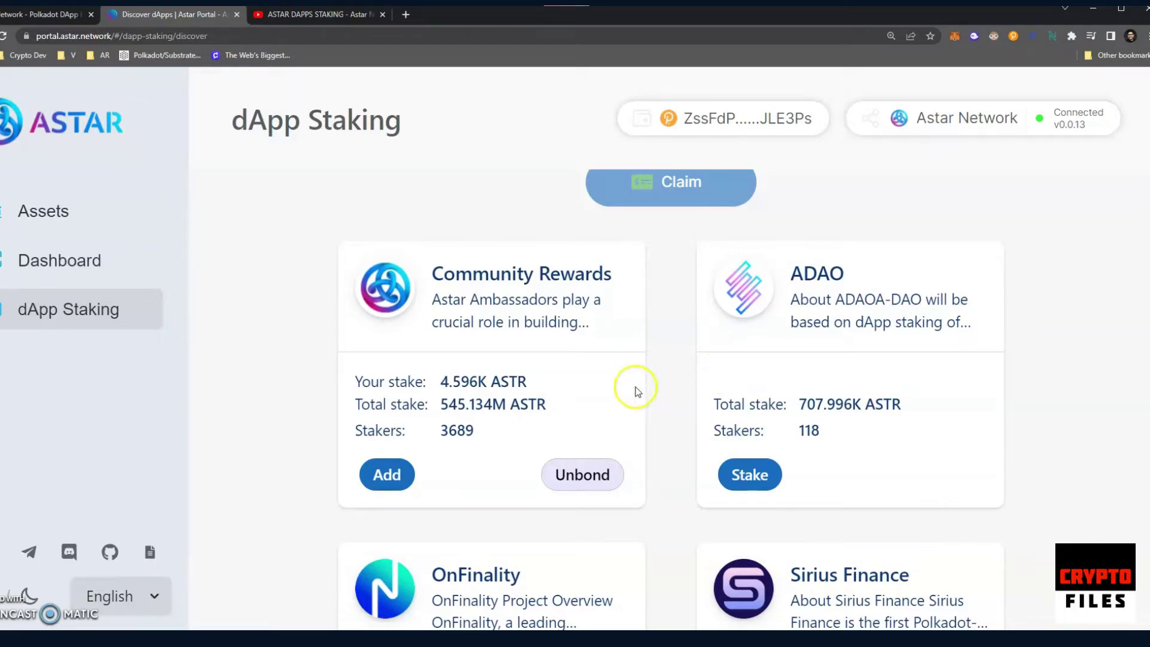
Unbond 4.596 ASTR from Community Rewards, then close the unbond dialog
scroll(730, 437, "up", 2)
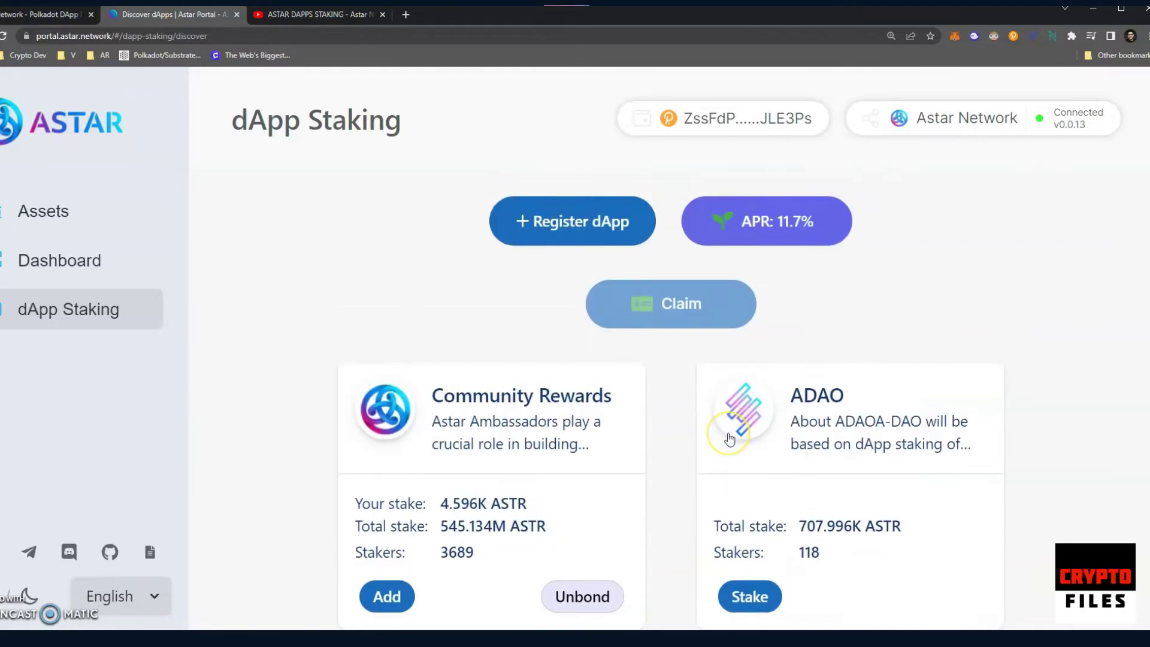
scroll(729, 439, "down", 3)
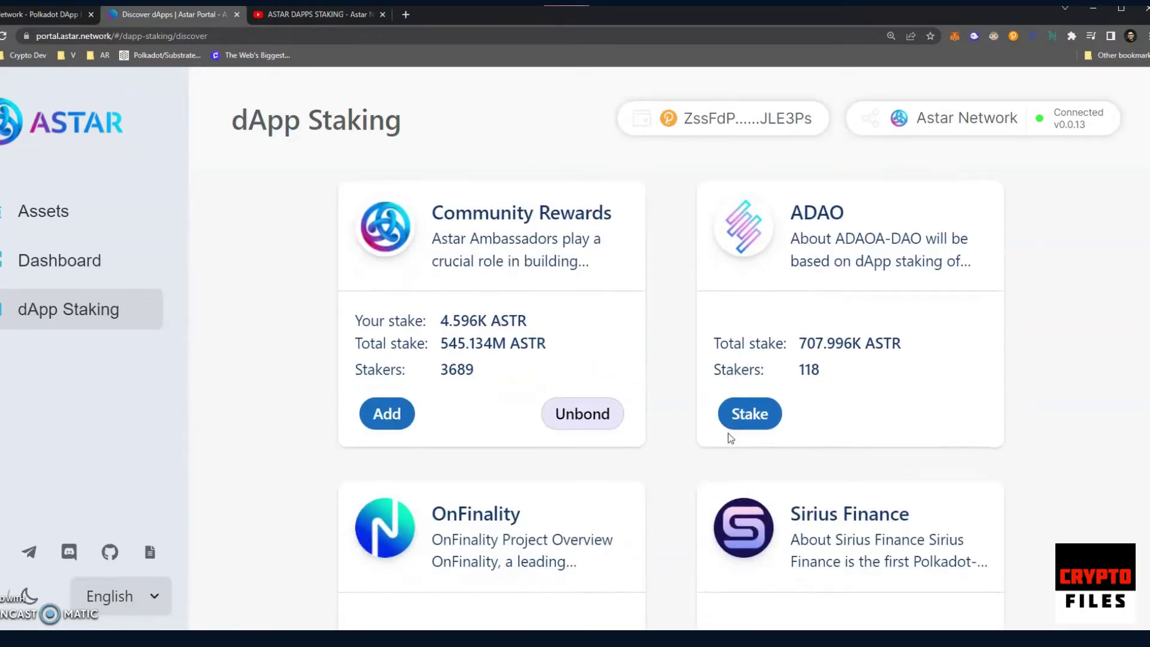
left_click(591, 422)
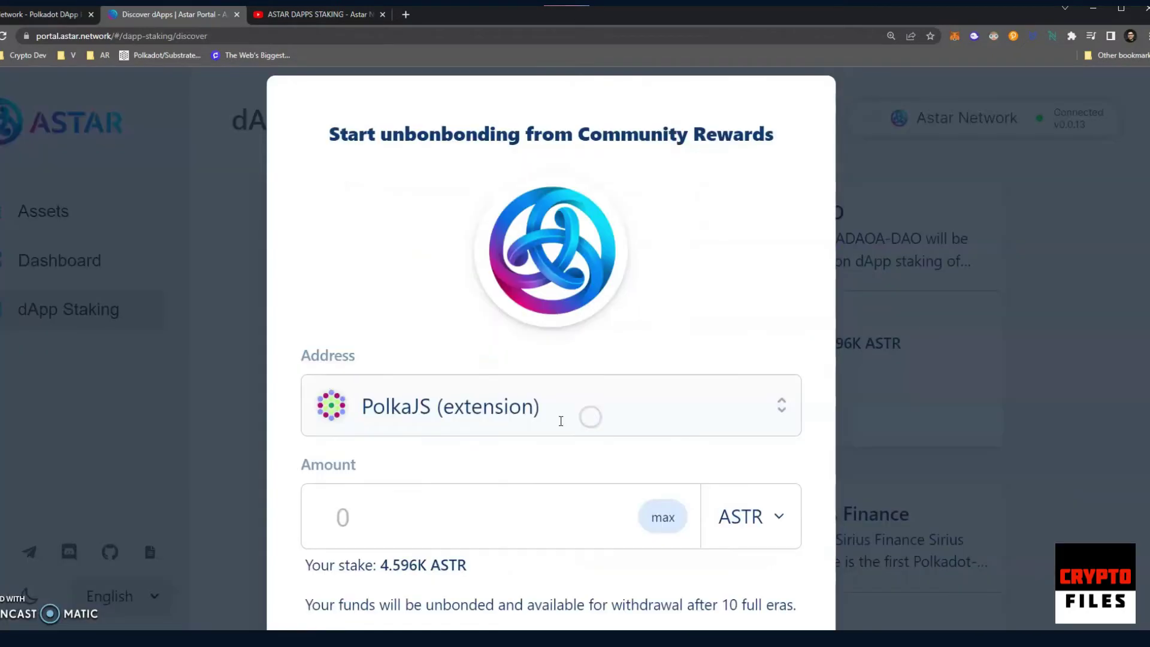
scroll(595, 240, "down", 2)
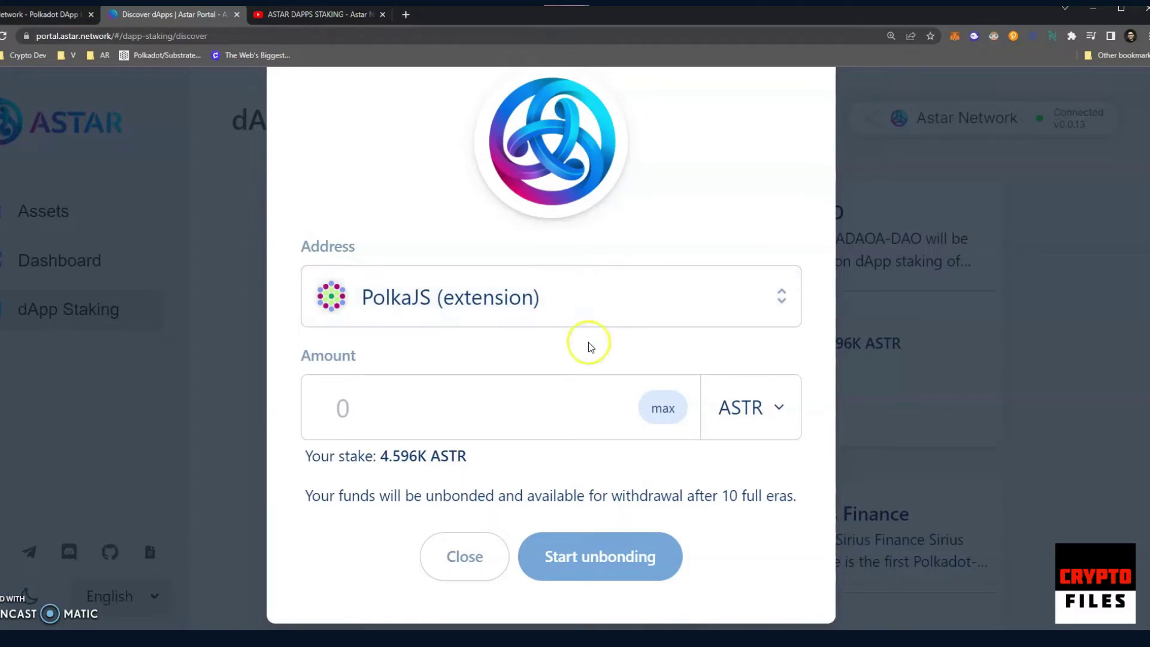
left_click(411, 411)
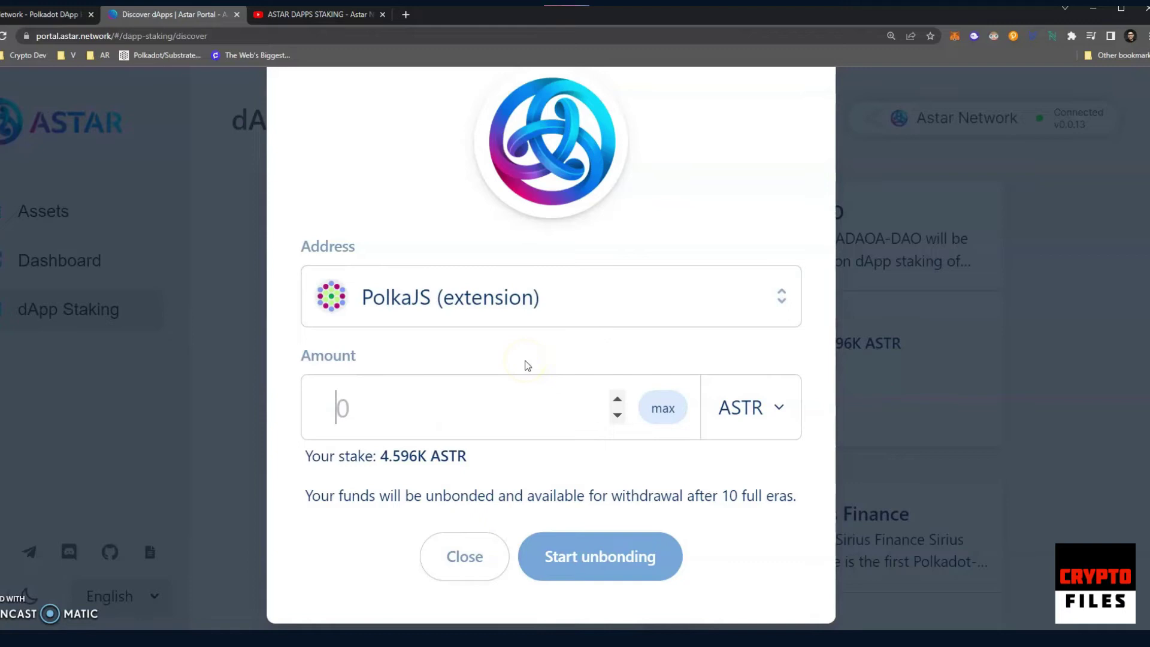
type("4.596")
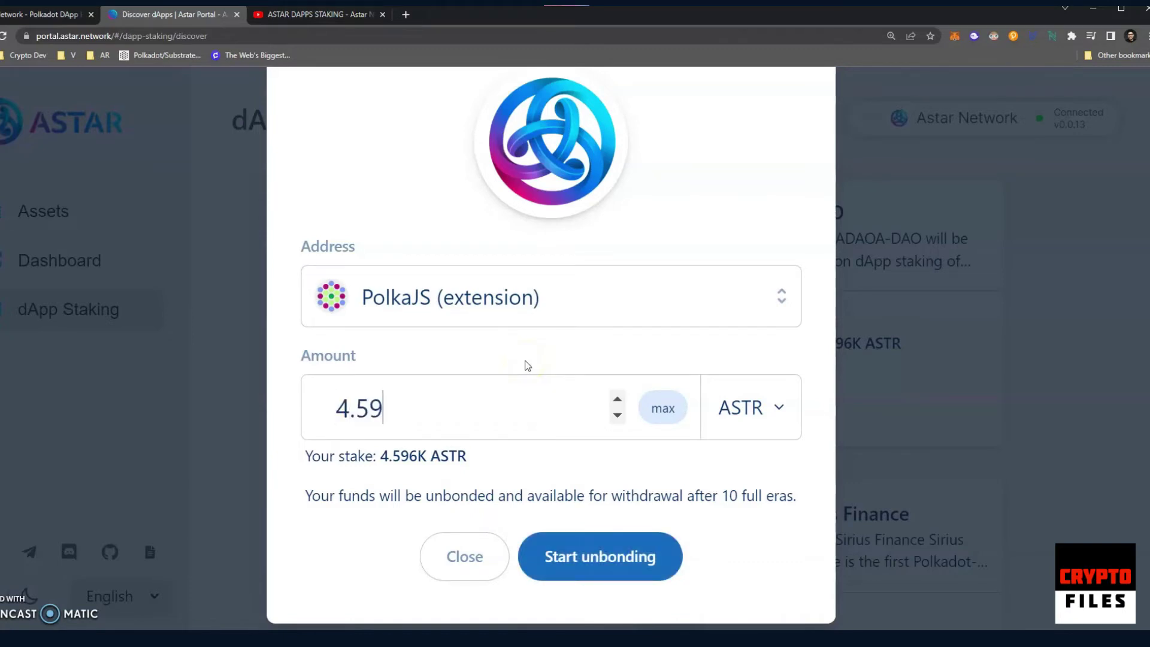
left_click(597, 557)
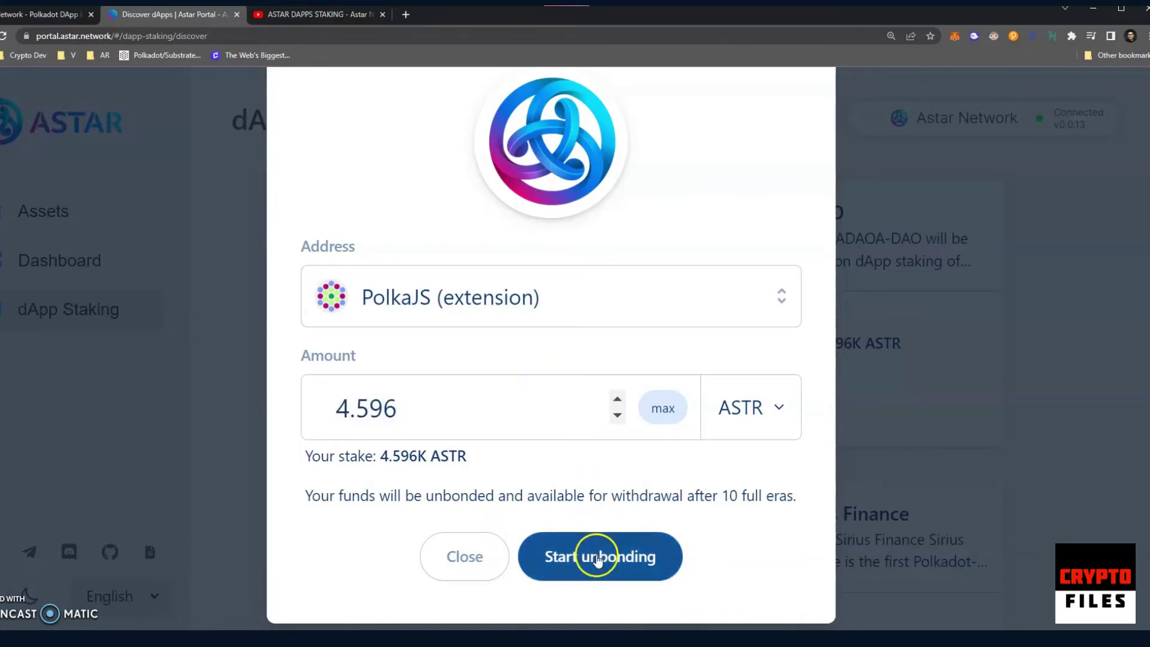
left_click(882, 329)
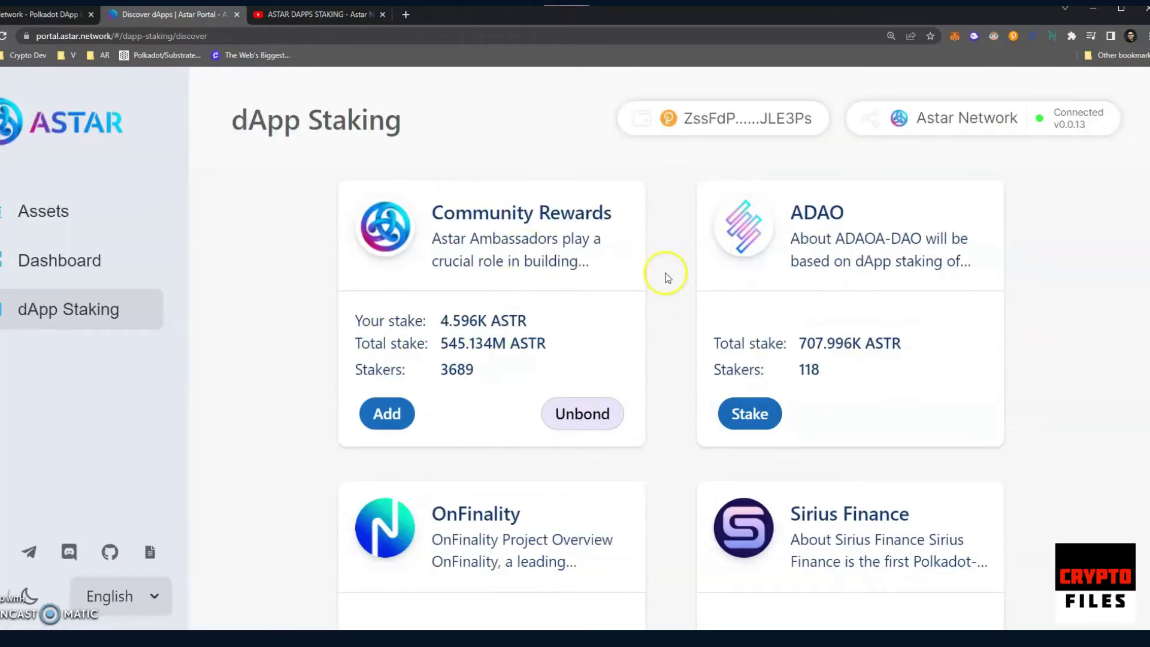
scroll(636, 472, "up", 5)
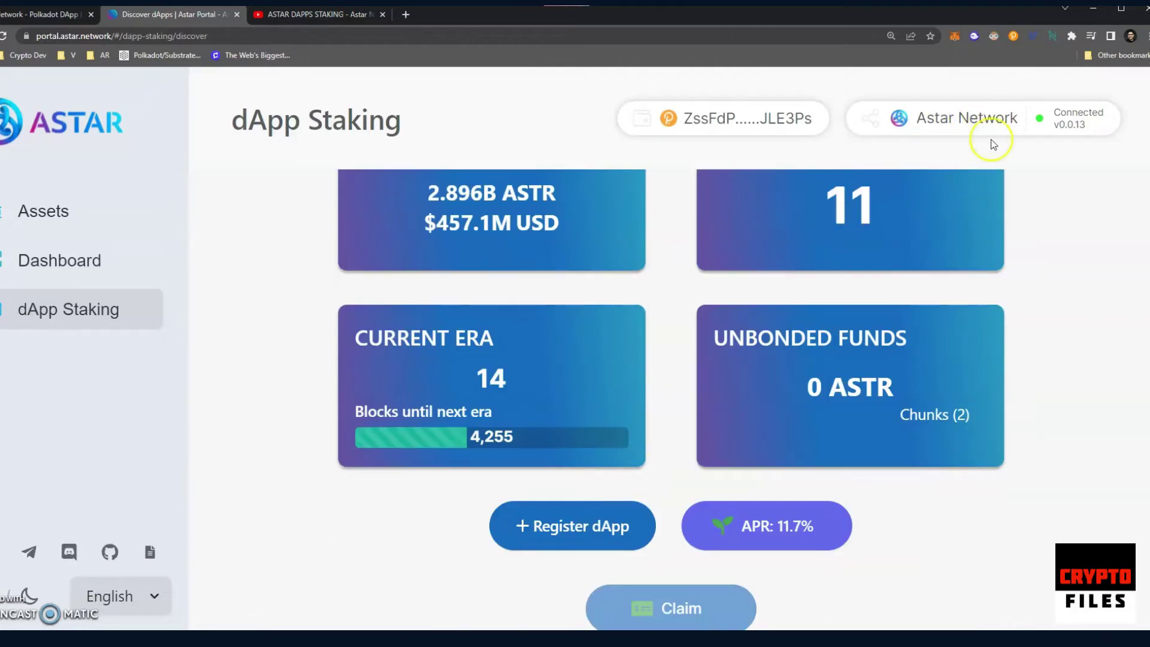
scroll(668, 515, "down", 5)
scroll(667, 515, "up", 7)
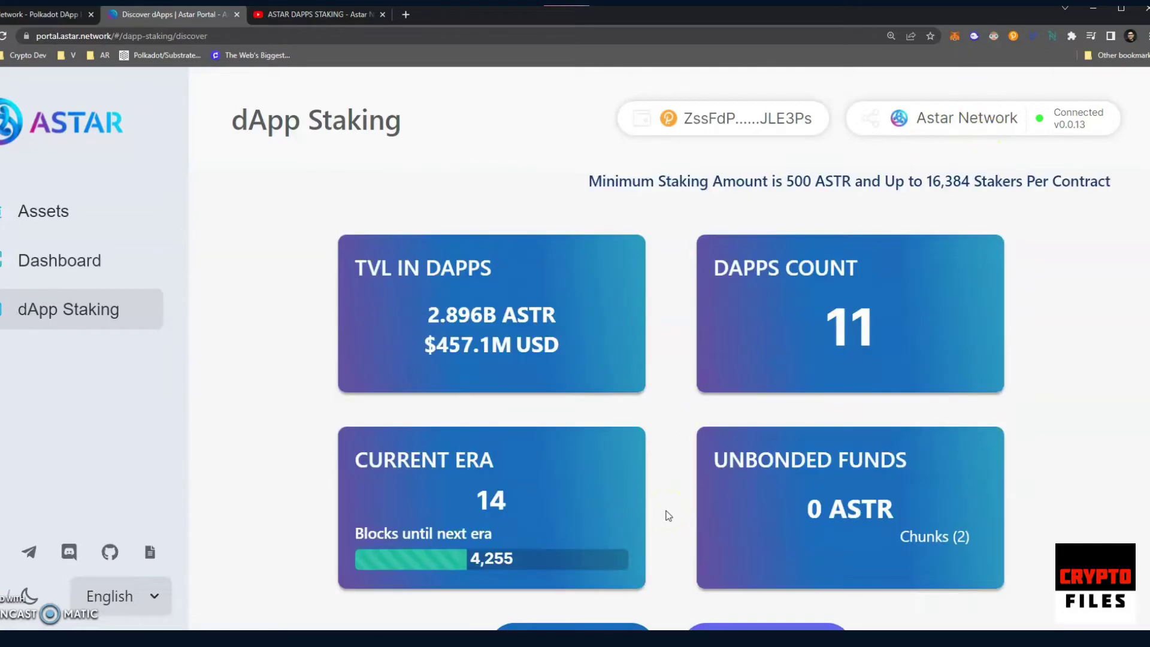
scroll(672, 457, "down", 4)
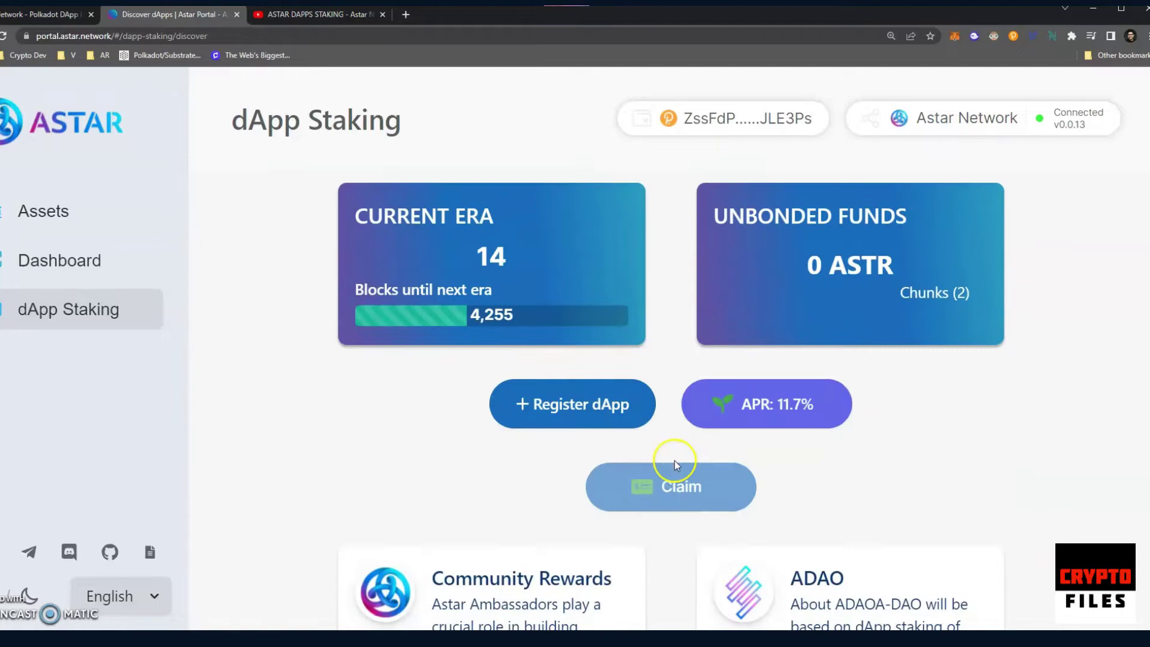
scroll(706, 482, "up", 1)
scroll(707, 482, "up", 1)
scroll(674, 509, "down", 10)
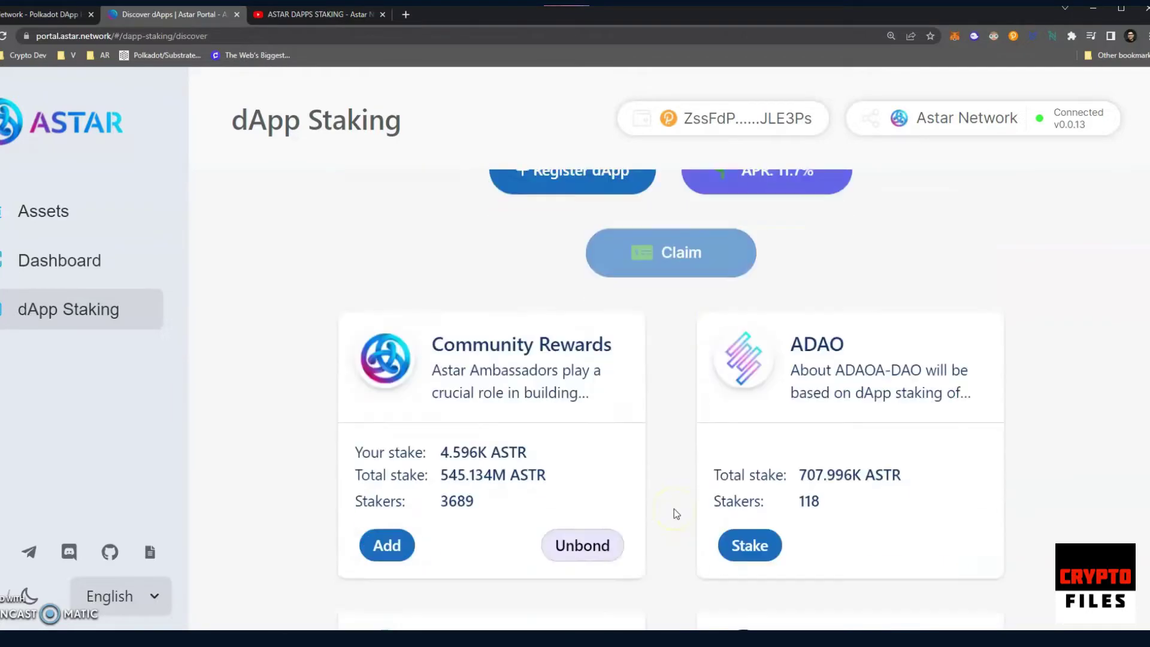
scroll(608, 440, "down", 3)
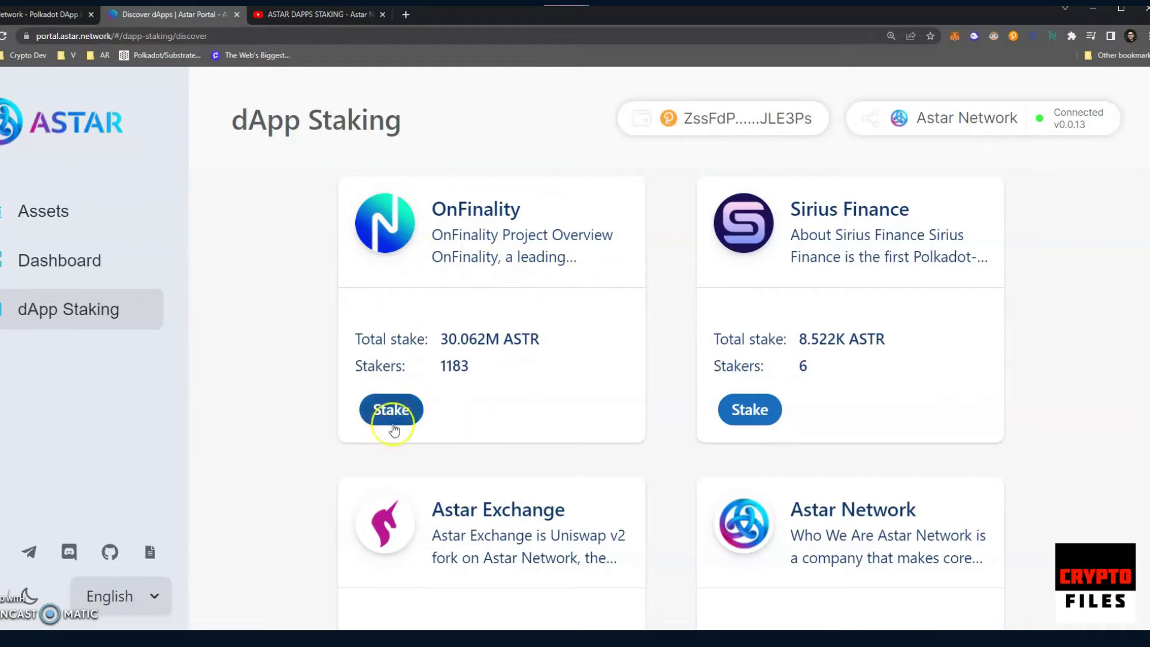
scroll(558, 364, "up", 1)
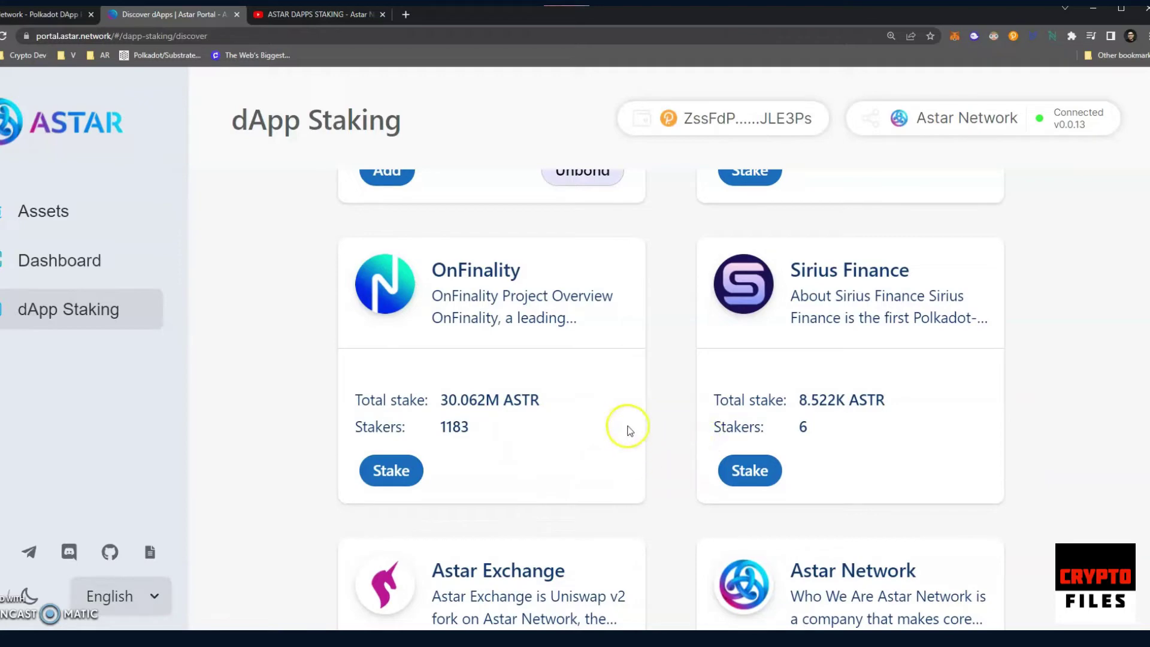
scroll(612, 454, "up", 10)
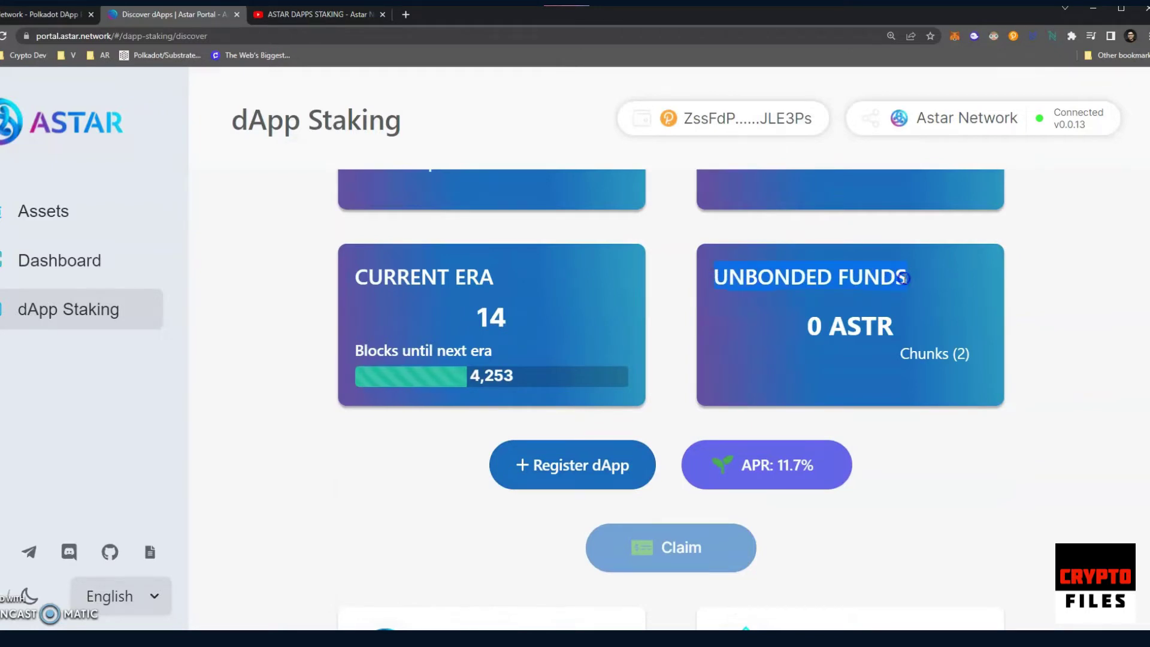
triple_click(841, 325)
left_click(958, 434)
left_click(928, 354)
Open the Unlocking chunks table and highlight its heading, explanation and 'Maximum unlocking chunks: 4' line
left_click(925, 357)
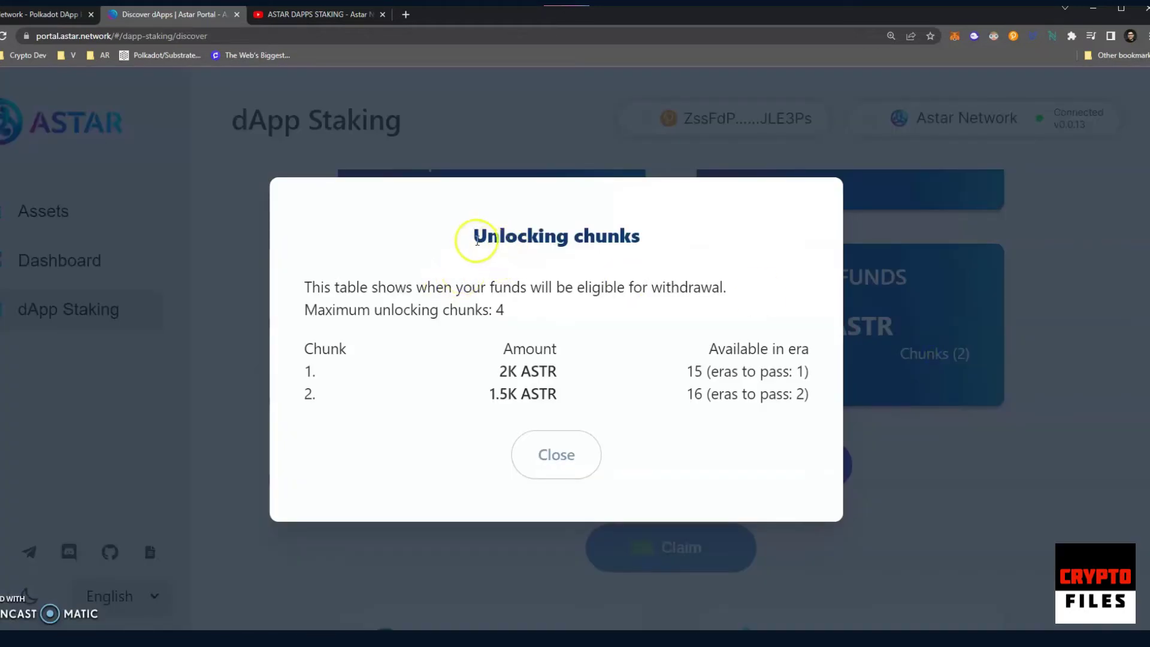
left_click_drag(469, 238, 650, 245)
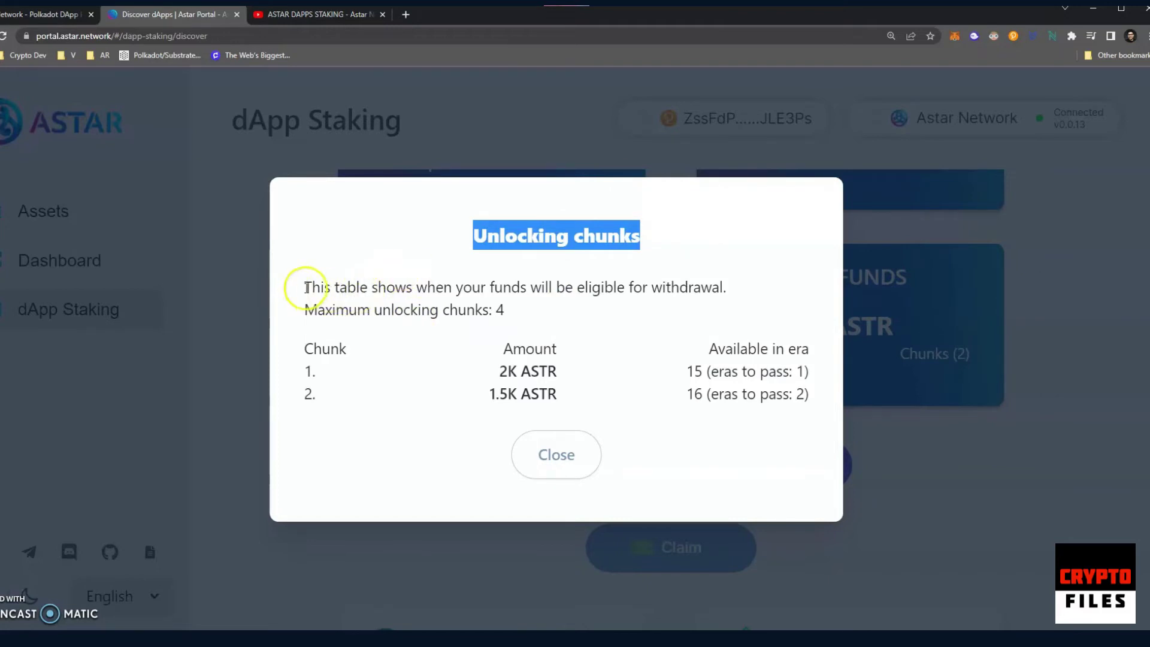
left_click_drag(295, 289, 740, 298)
left_click_drag(303, 307, 522, 318)
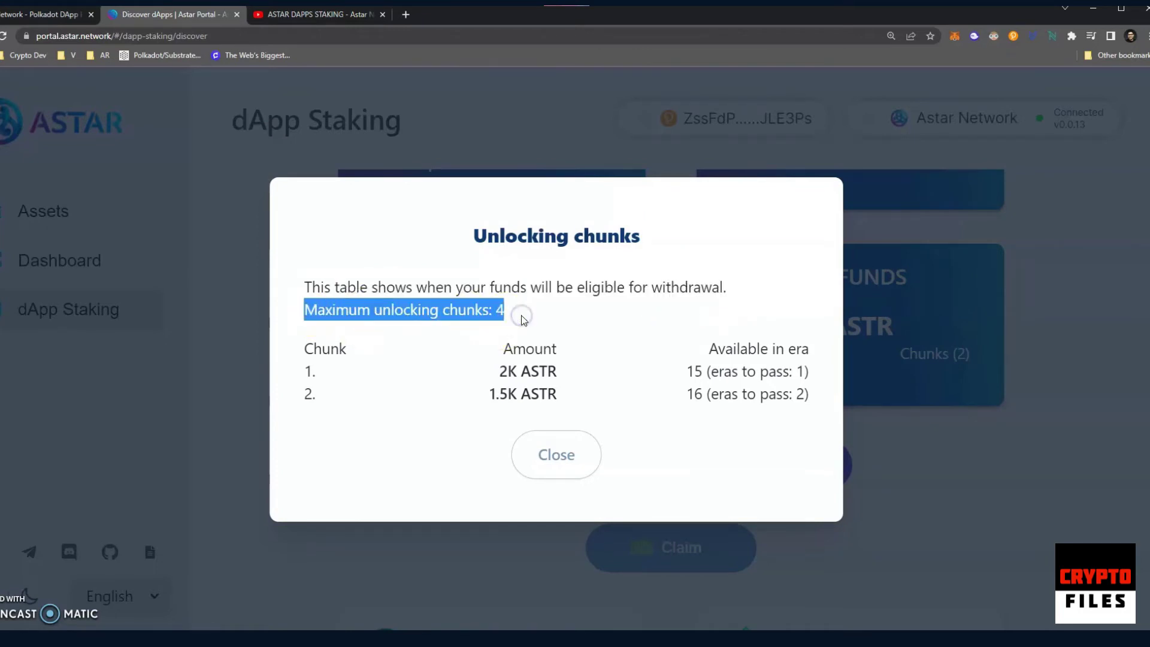
left_click(369, 336)
left_click_drag(295, 352, 419, 344)
left_click(390, 366)
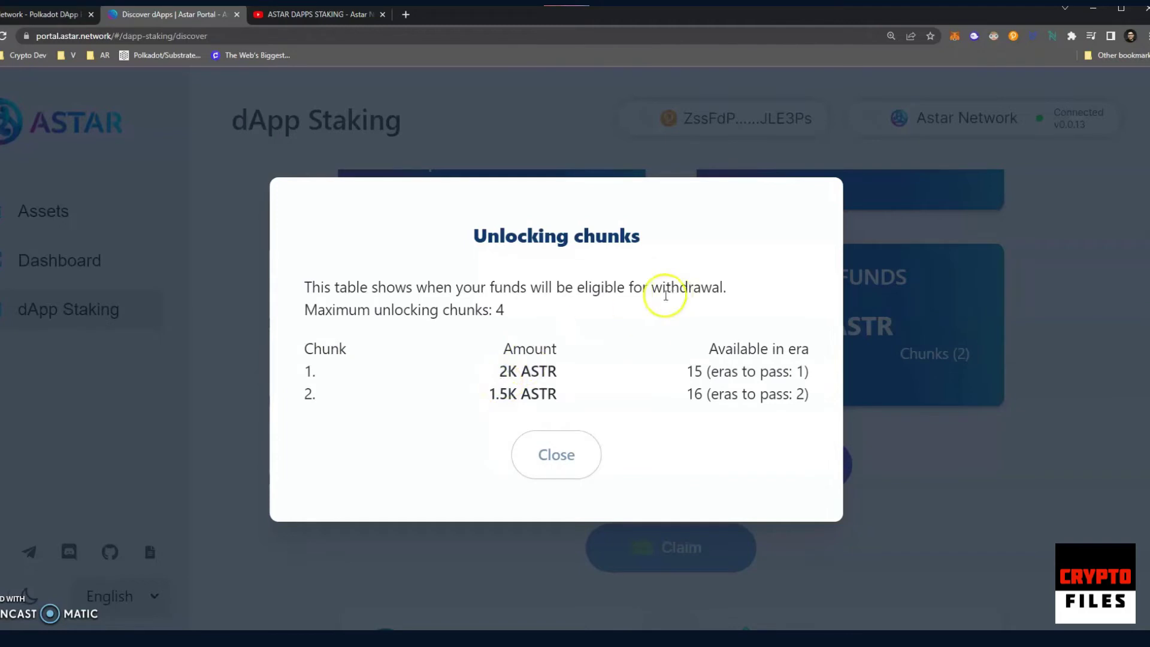
Highlight chunk 1's 2K ASTR amount, the Available in era header, and eras 15 and 16
left_click_drag(651, 288, 757, 292)
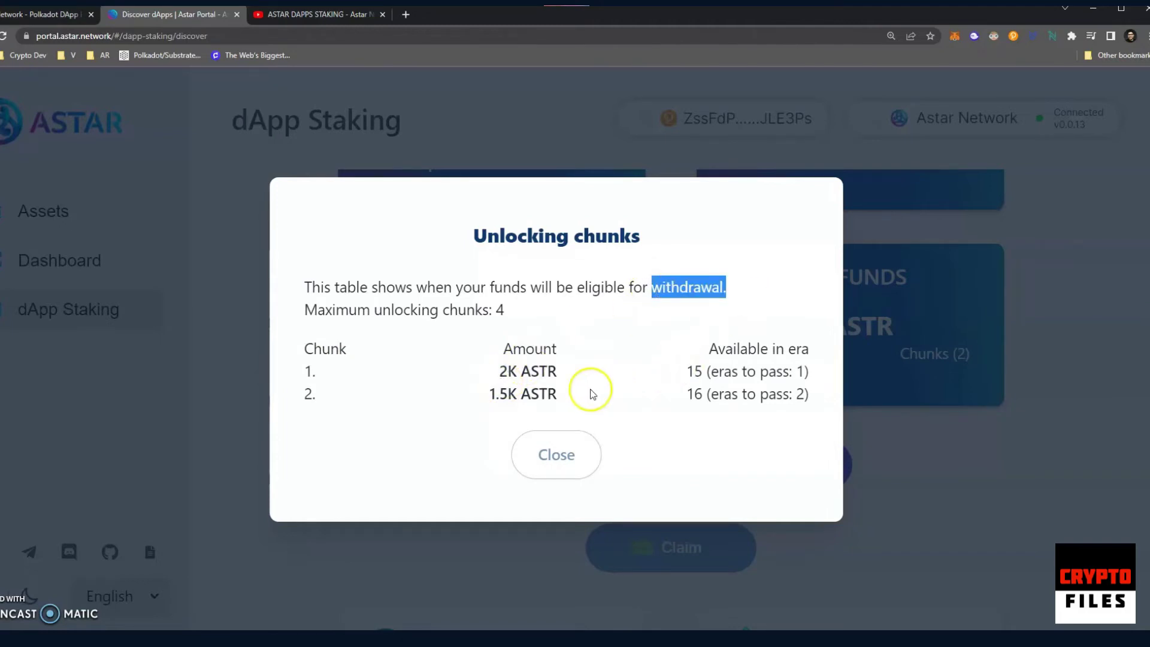
left_click_drag(487, 374, 562, 372)
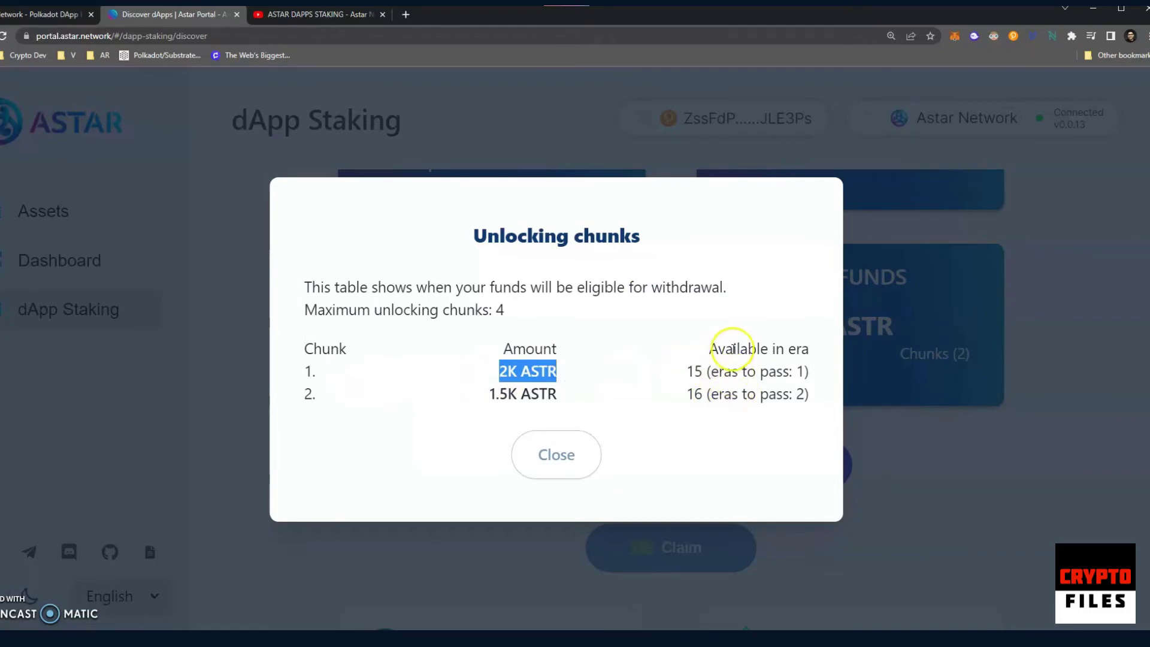
left_click_drag(732, 349, 837, 344)
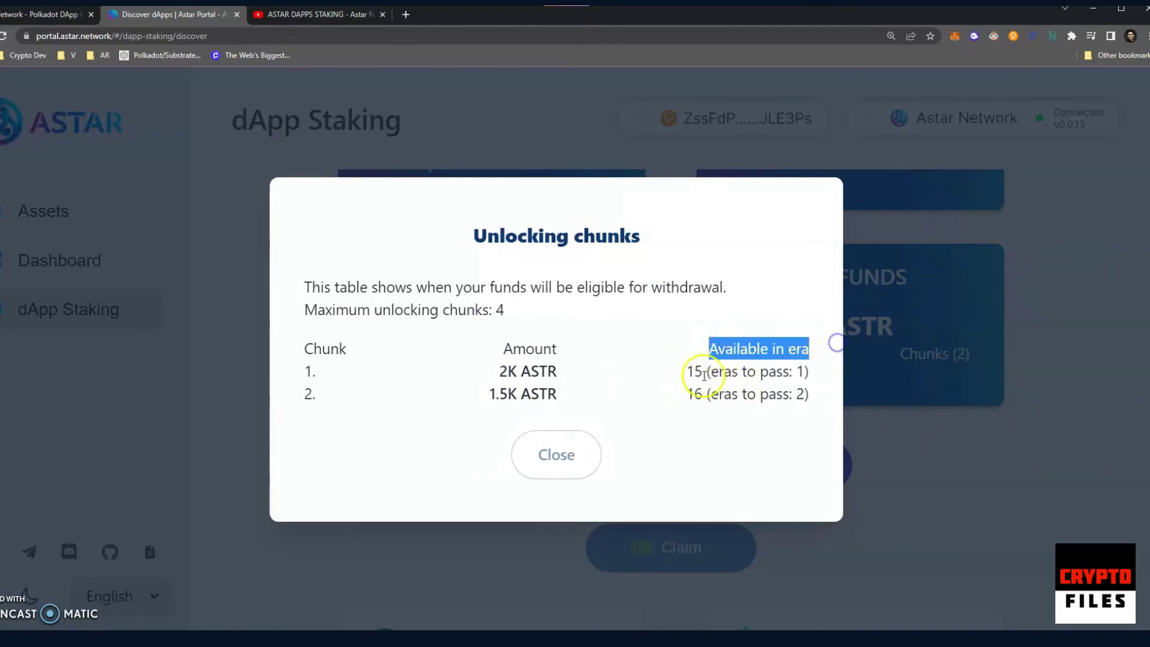
left_click_drag(676, 371, 702, 372)
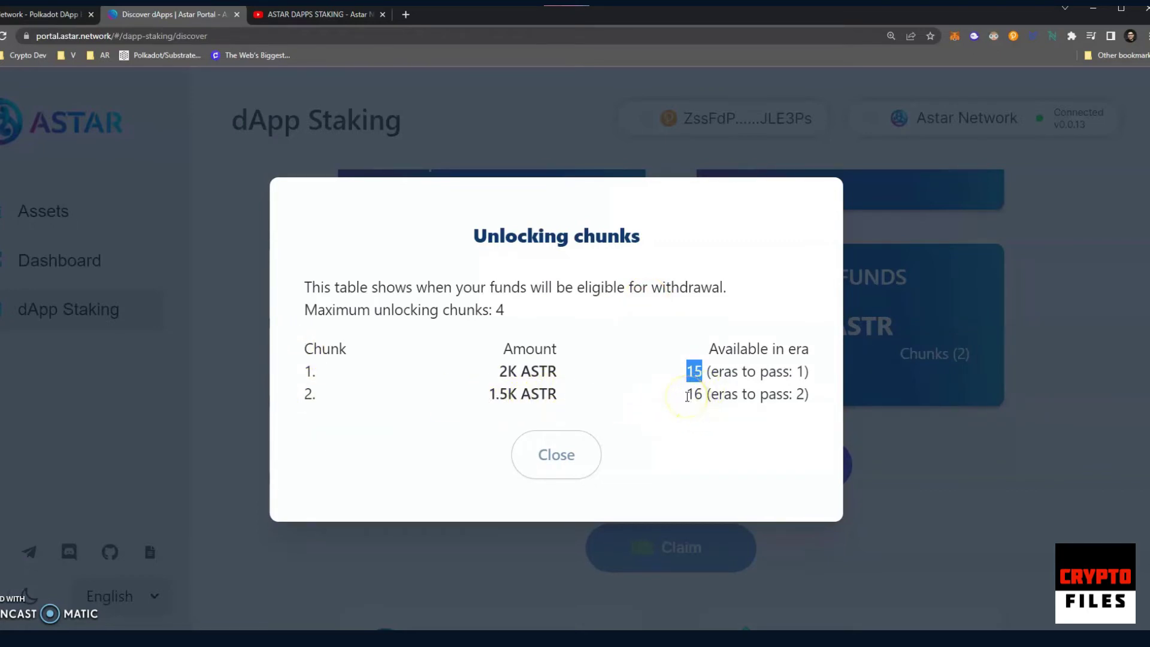
left_click_drag(689, 397, 819, 400)
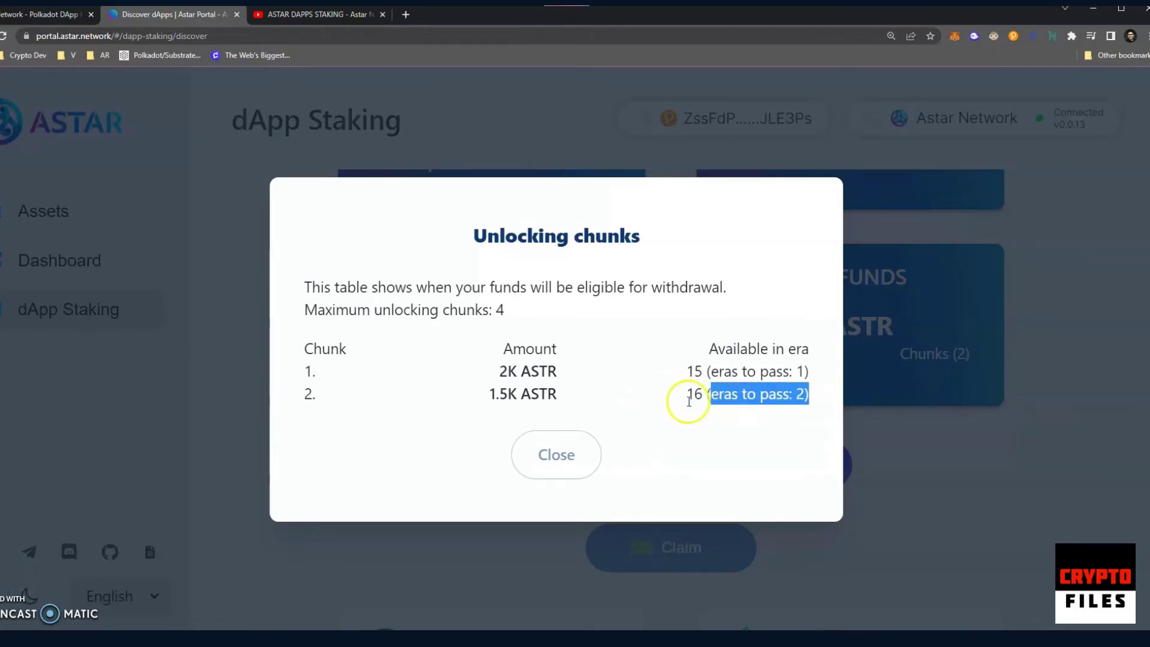
Close the chunks table, highlight current era 14, then reopen the Unlocking chunks table
left_click(539, 461)
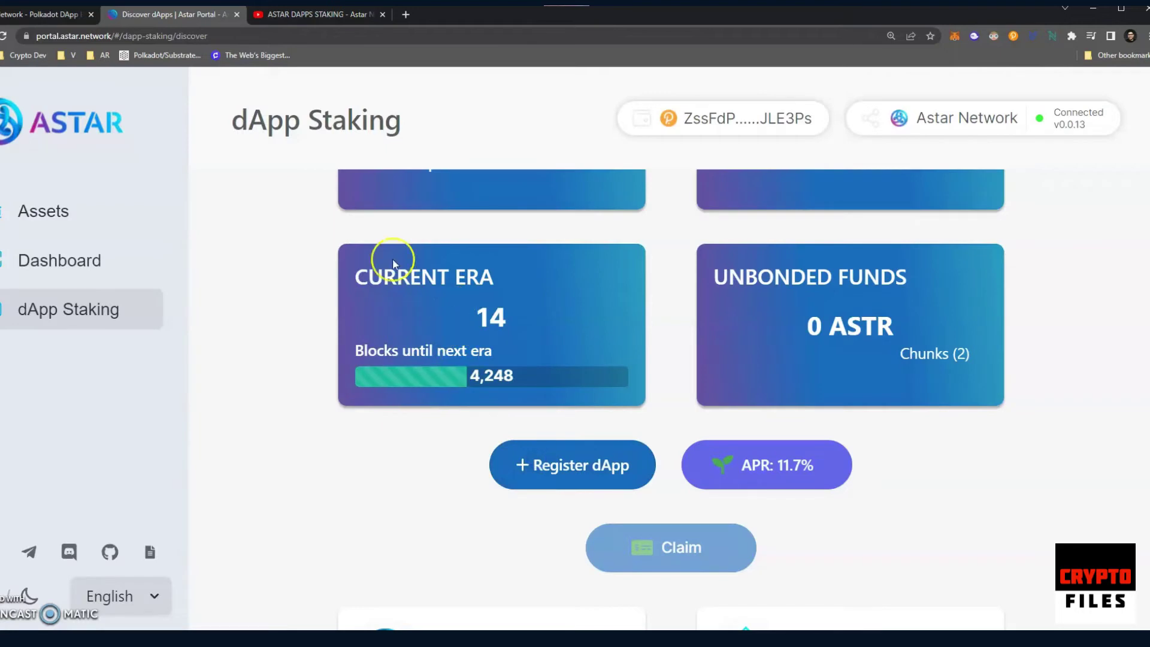
left_click_drag(354, 270, 545, 303)
left_click(545, 303)
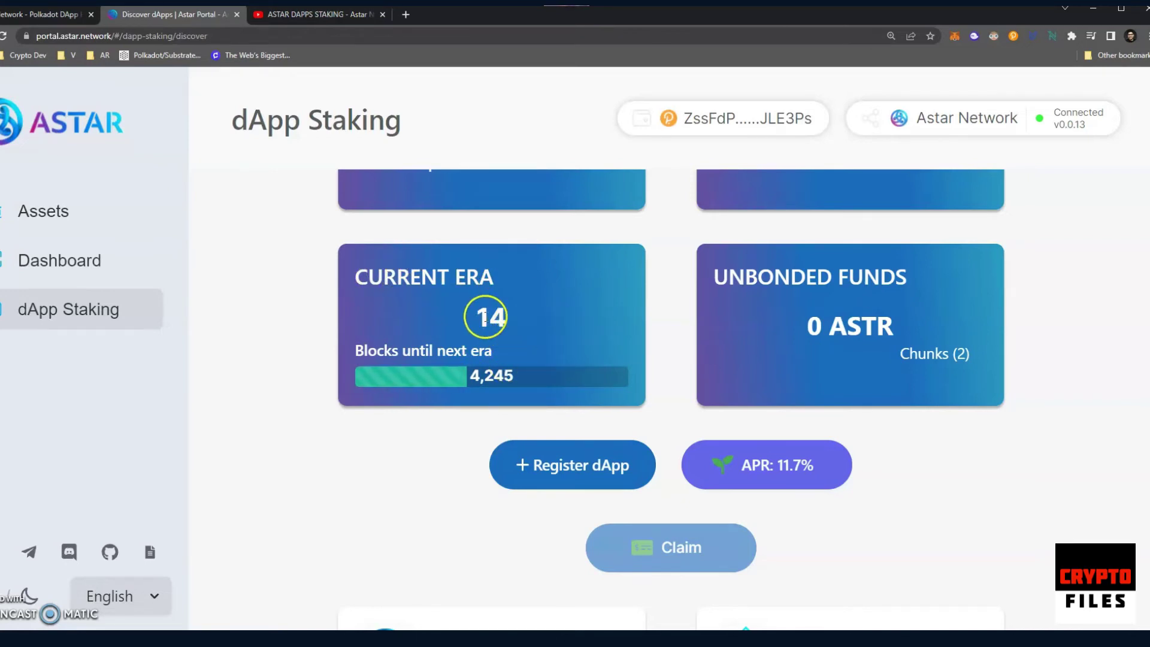
left_click(930, 357)
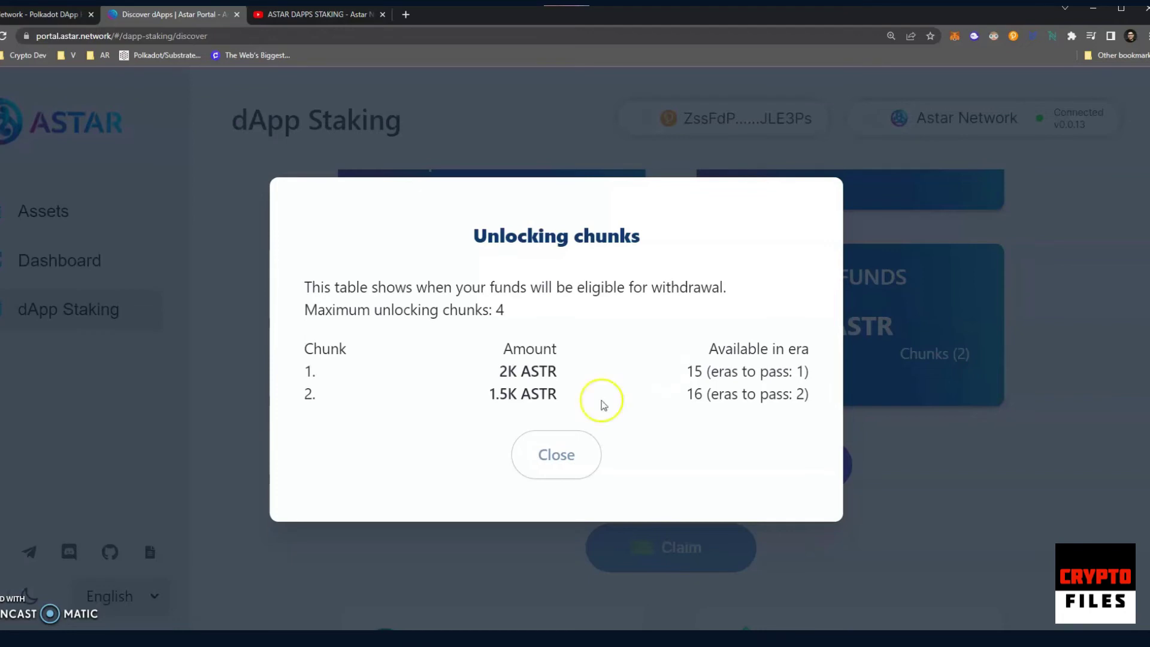
Highlight the second chunk's 1.5K ASTR row, then close the table and scroll the overview
left_click_drag(312, 395, 803, 393)
left_click(799, 393)
left_click(745, 395)
left_click(562, 457)
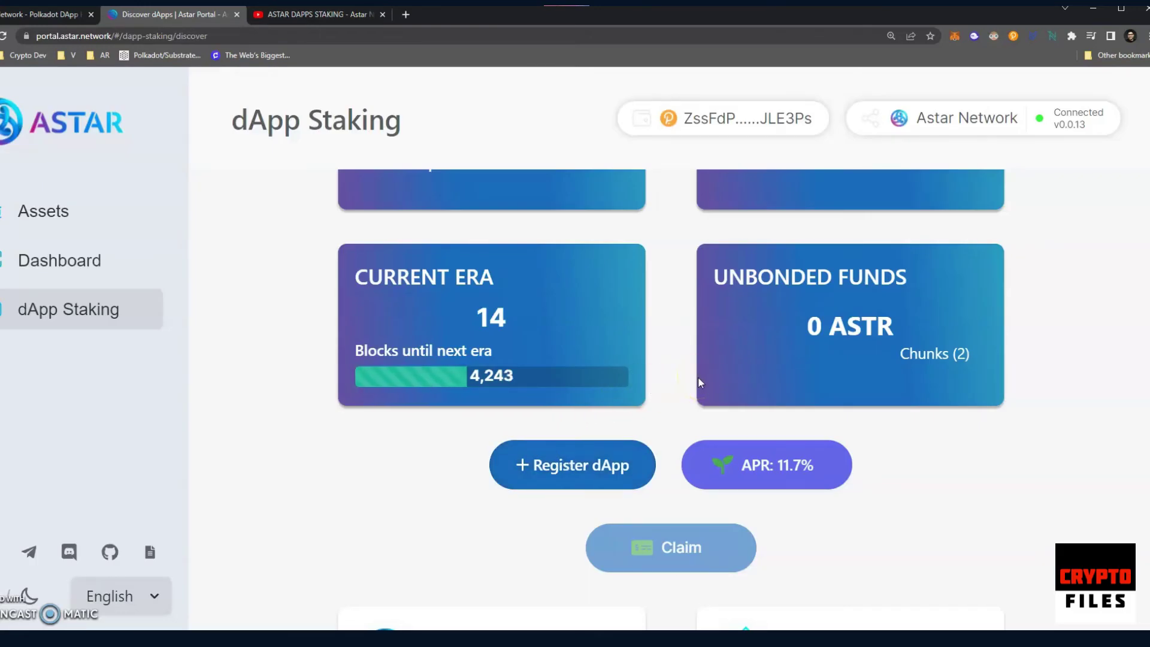
scroll(684, 395, "down", 5)
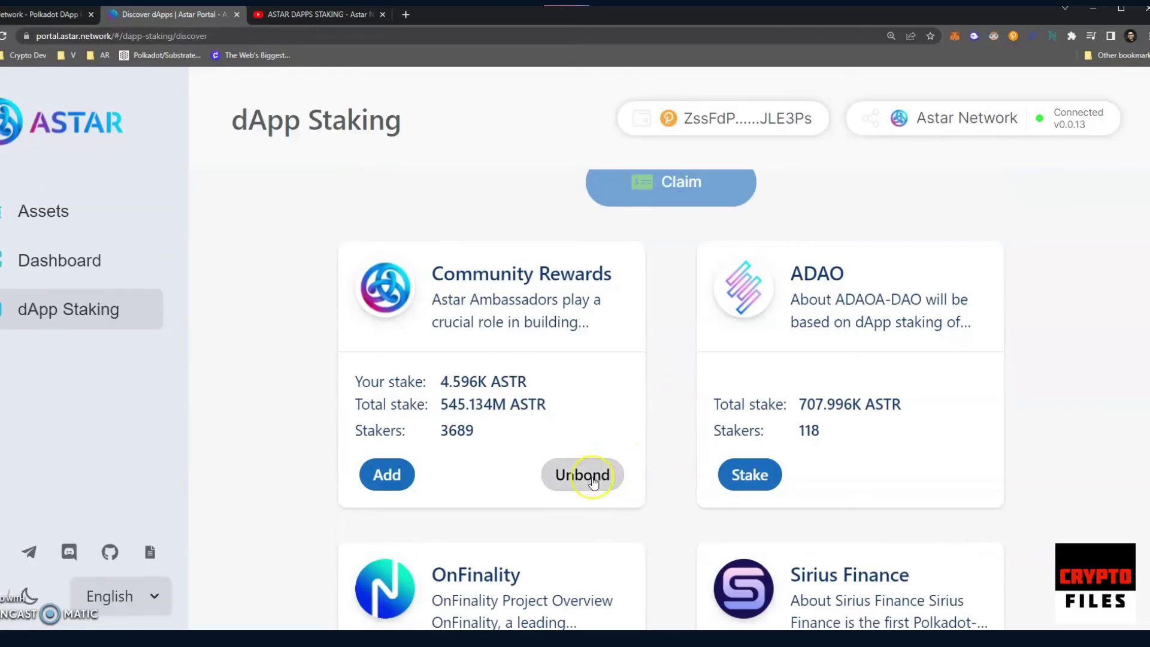
scroll(592, 482, "up", 5)
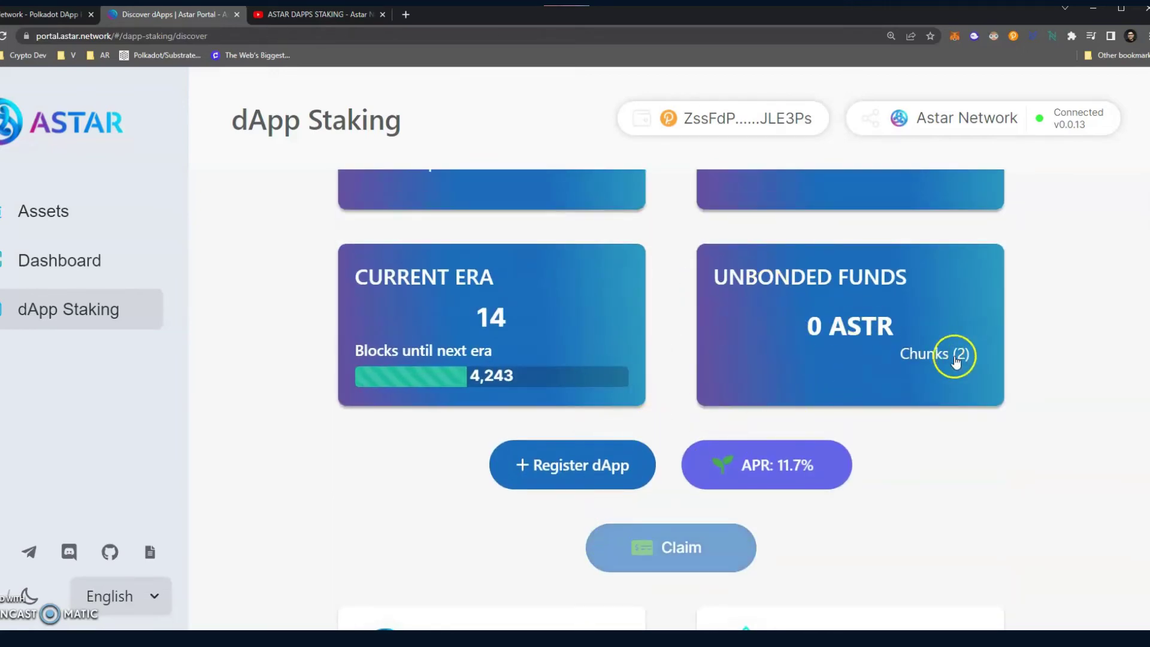
Reopen Chunks (2), highlight the 2K and 1.5K ASTR amounts, and close the table
left_click(956, 354)
left_click_drag(500, 371, 575, 367)
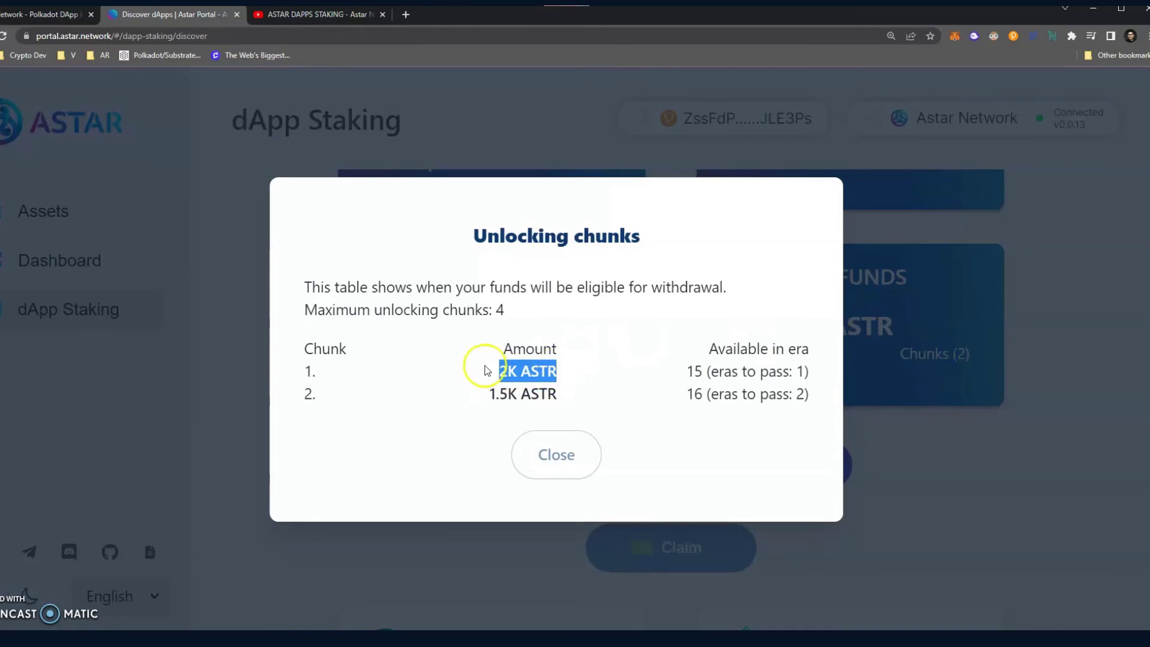
left_click_drag(488, 394, 598, 390)
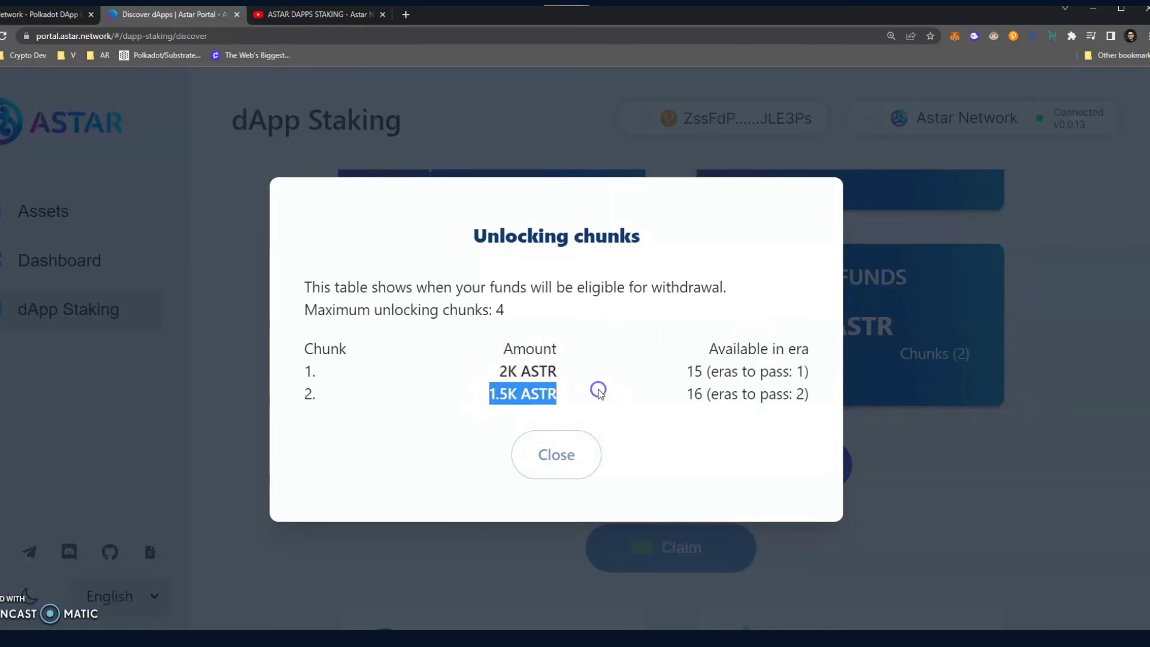
left_click(558, 455)
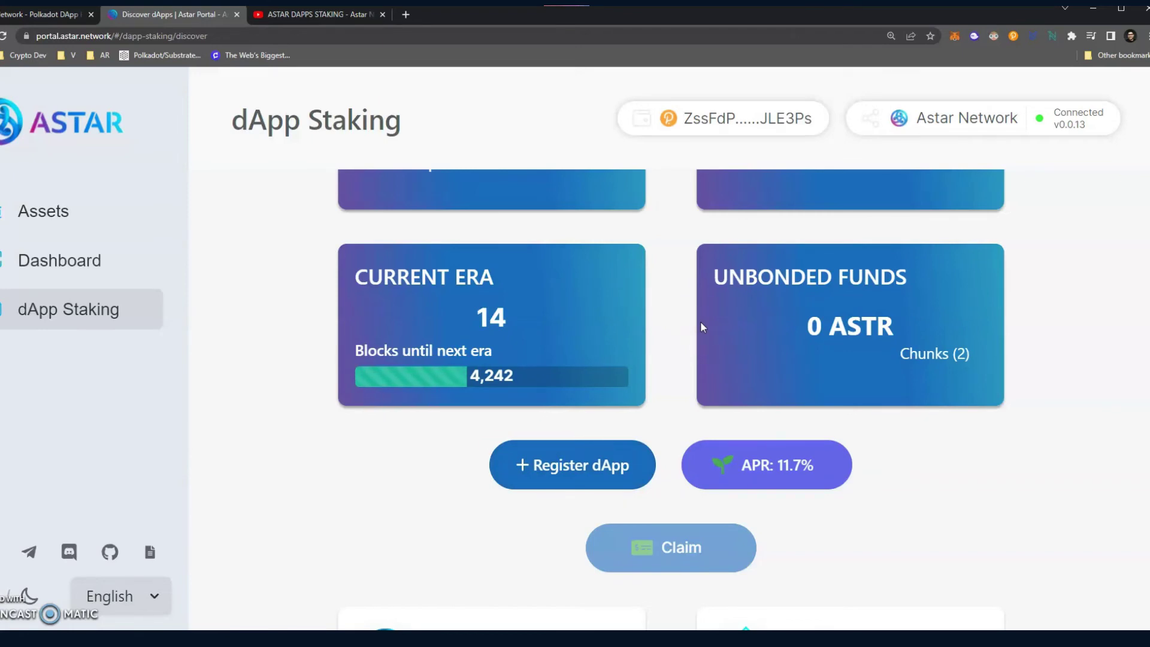
Scroll through the dApp cards, then reopen the Unlocking chunks table from Unbonded Funds
scroll(645, 353, "down", 15)
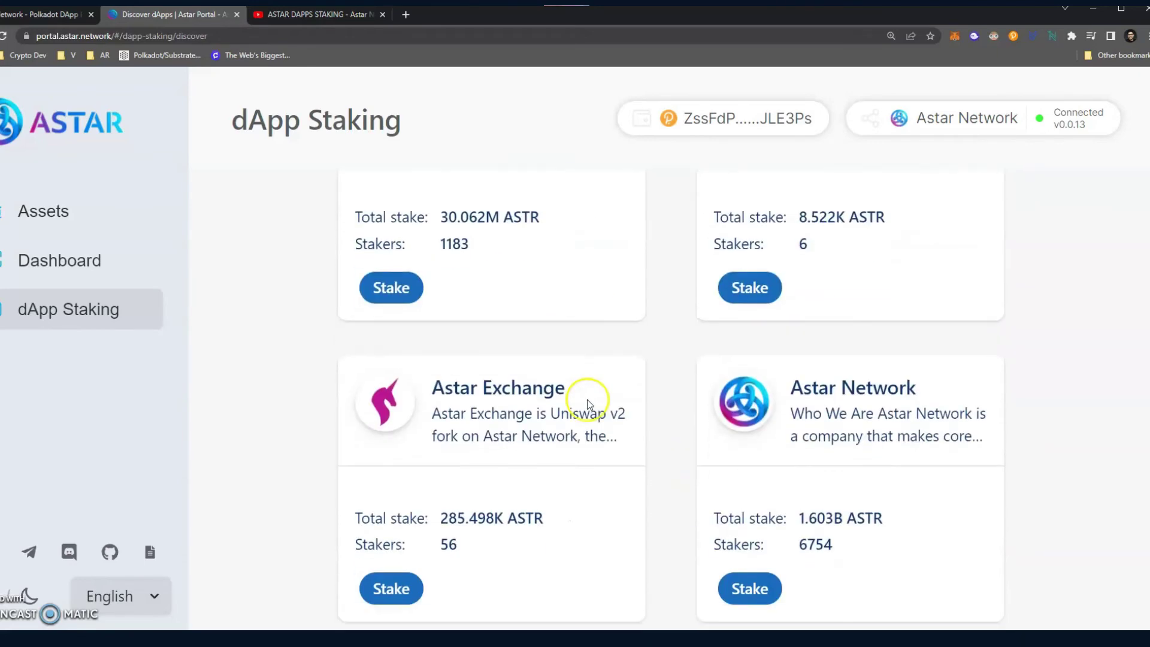
scroll(587, 402, "up", 6)
scroll(633, 429, "up", 6)
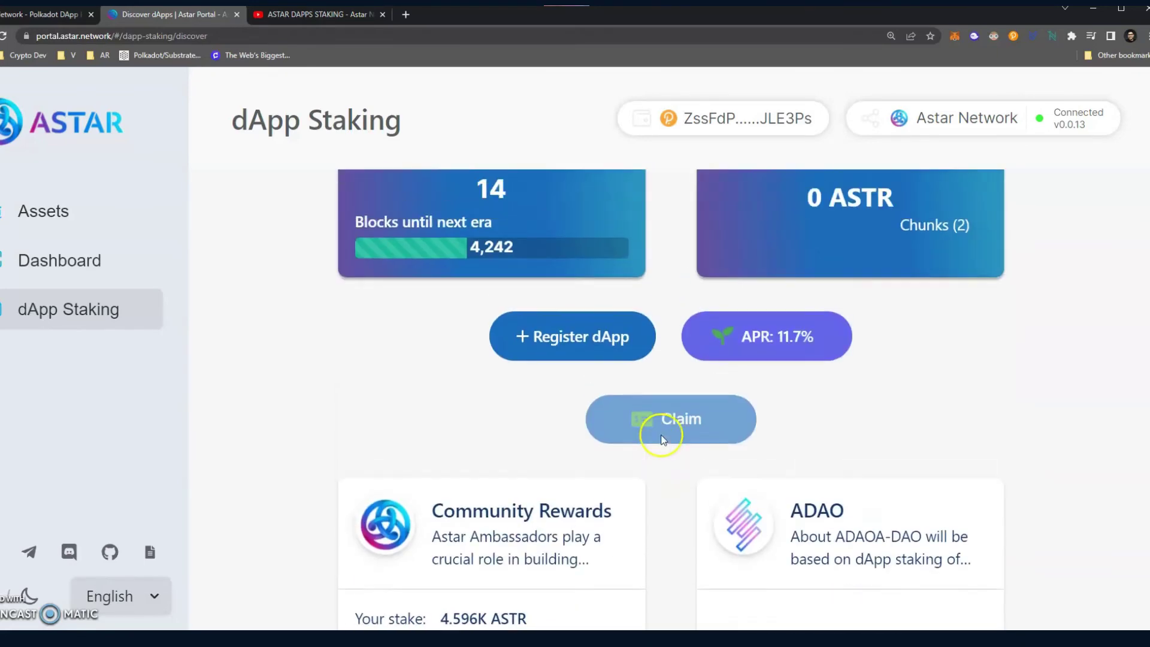
scroll(661, 434, "down", 4)
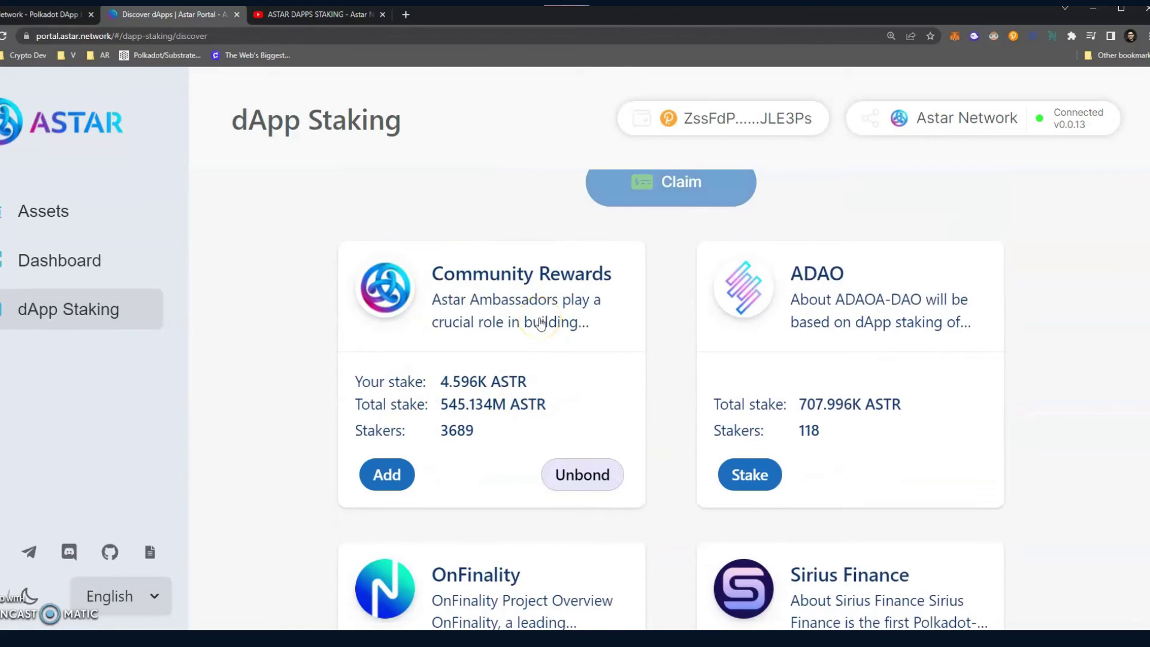
scroll(646, 422, "up", 7)
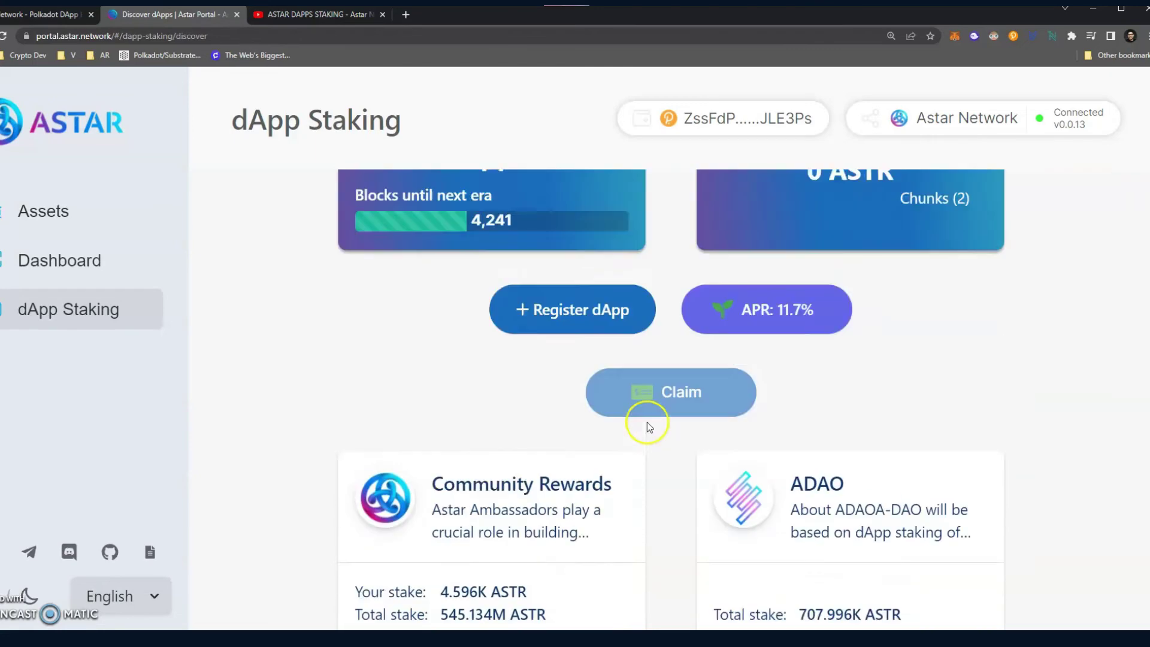
left_click(918, 419)
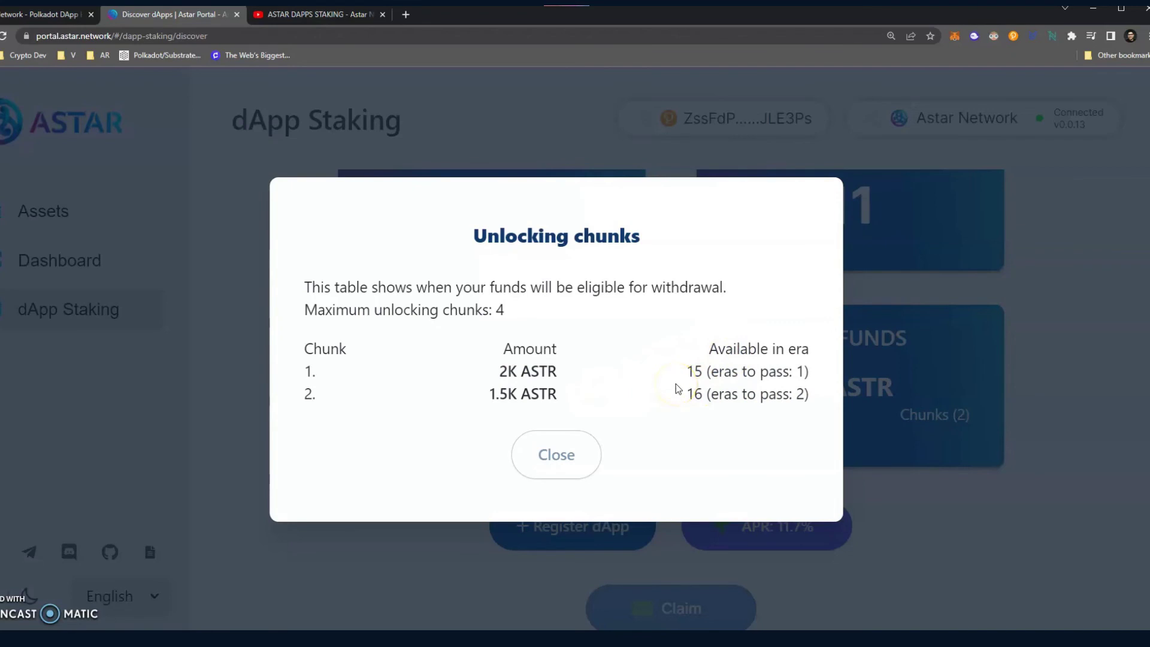
Close the Unlocking chunks table and scroll back to the dApp Staking cards
left_click(577, 451)
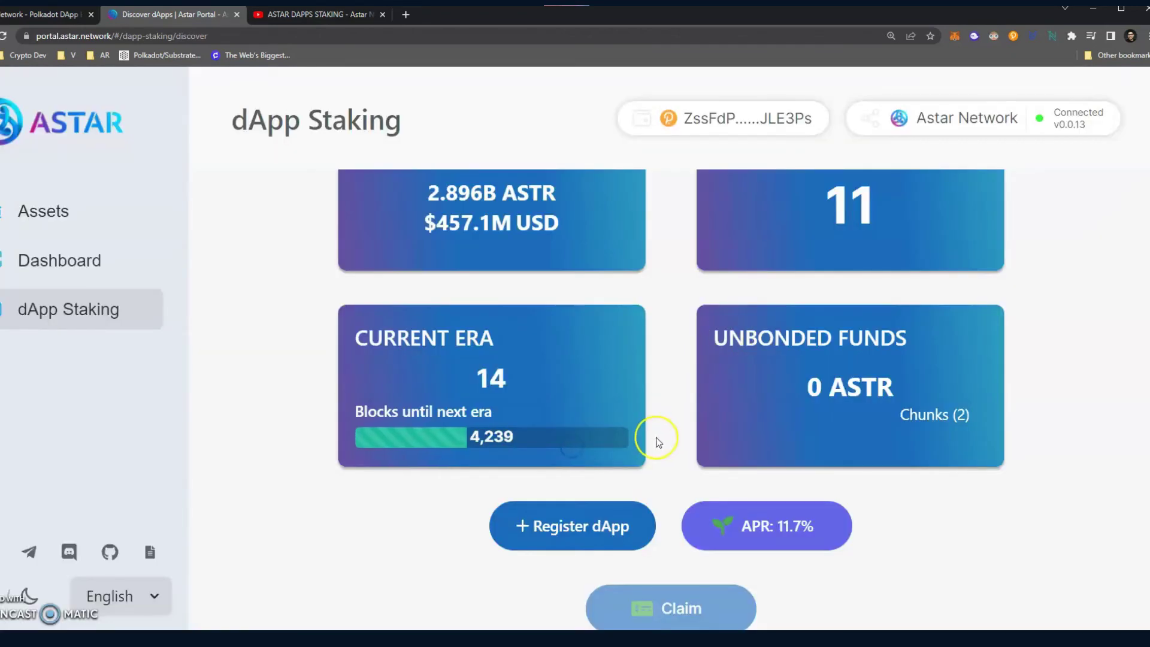
scroll(656, 442, "down", 5)
scroll(656, 442, "up", 7)
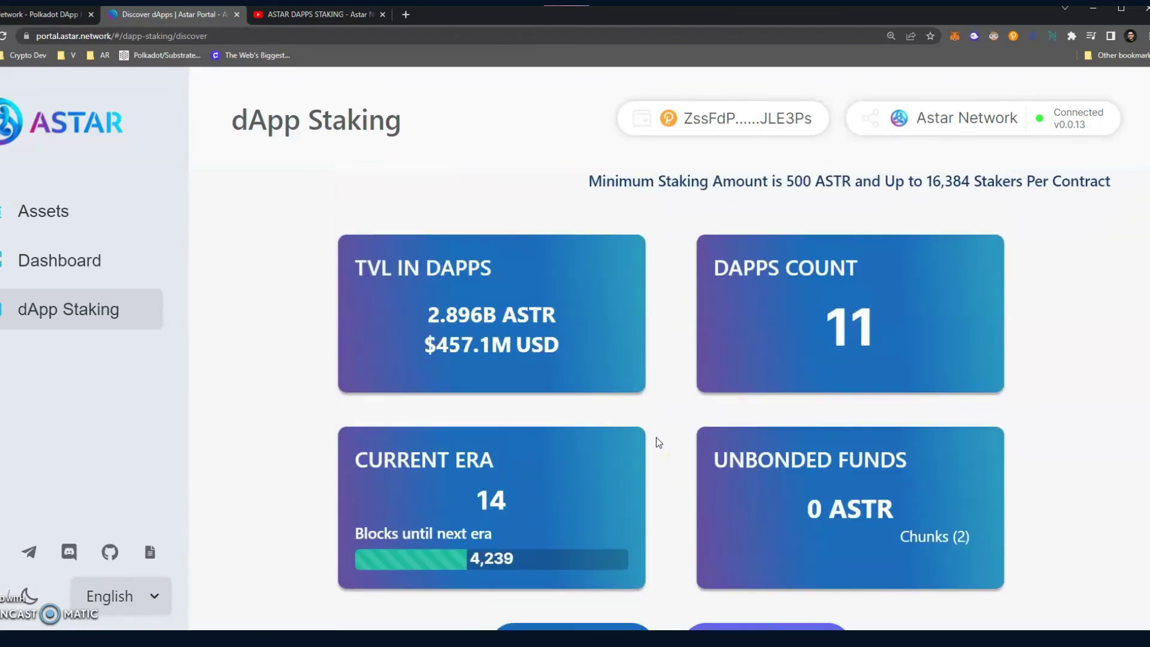
scroll(655, 441, "down", 4)
Check the ASTAR DAPPS STAKING video tab, then return to Community Rewards' 4.596K ASTR stake
left_click(749, 503)
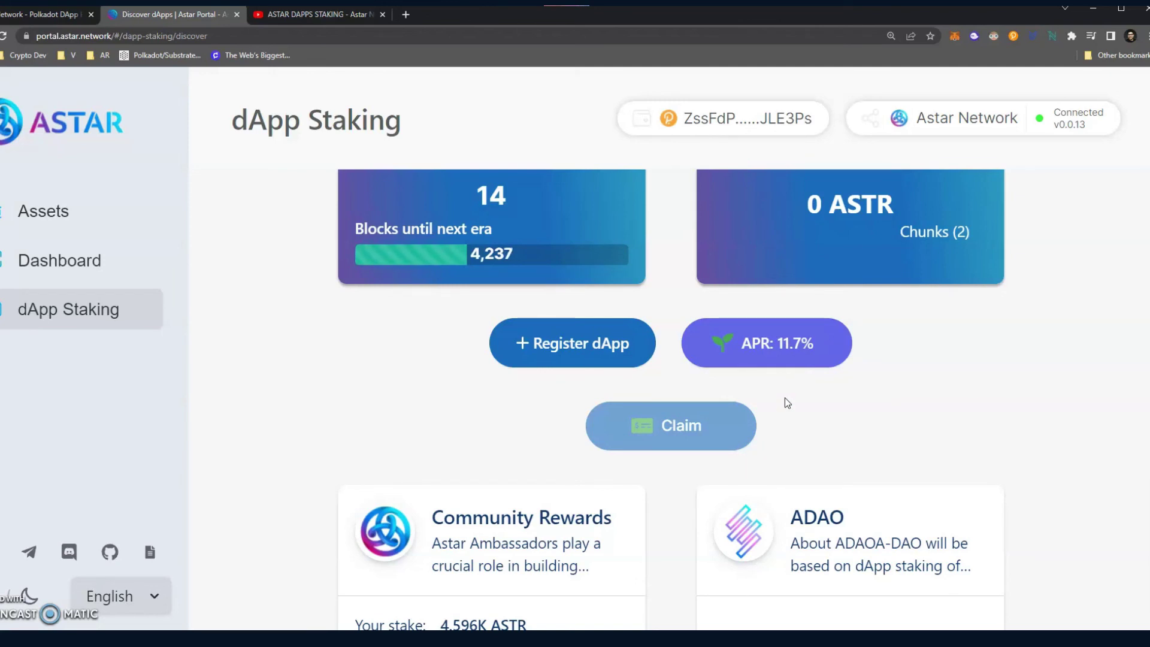
scroll(789, 392, "down", 1)
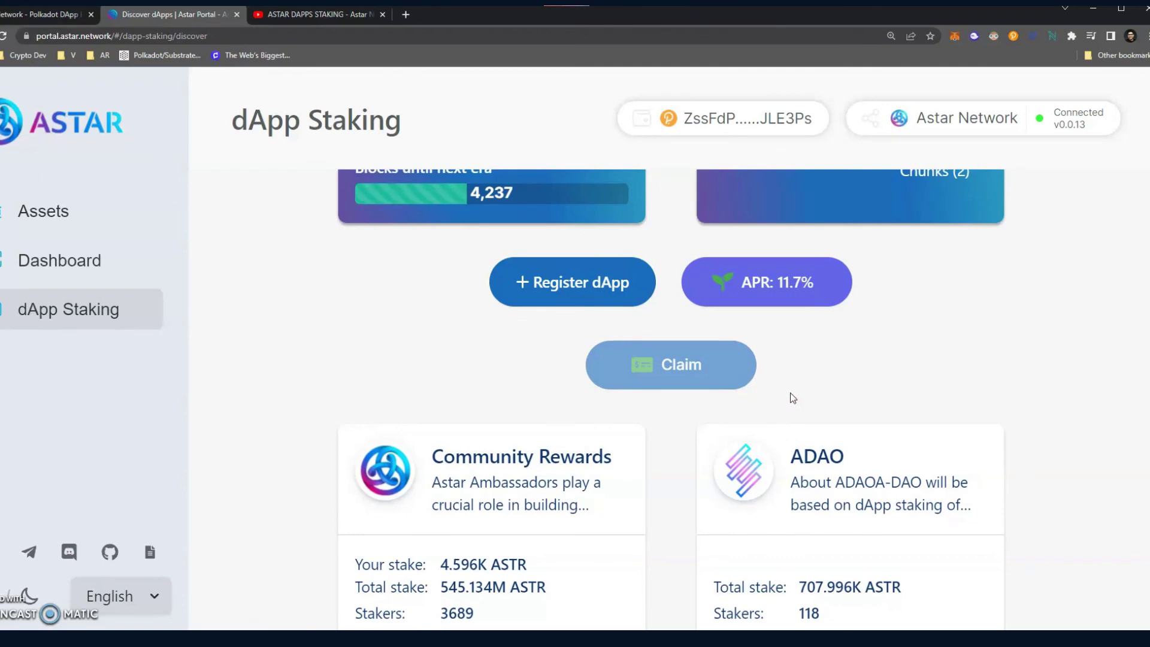
scroll(789, 392, "down", 5)
scroll(789, 393, "up", 1)
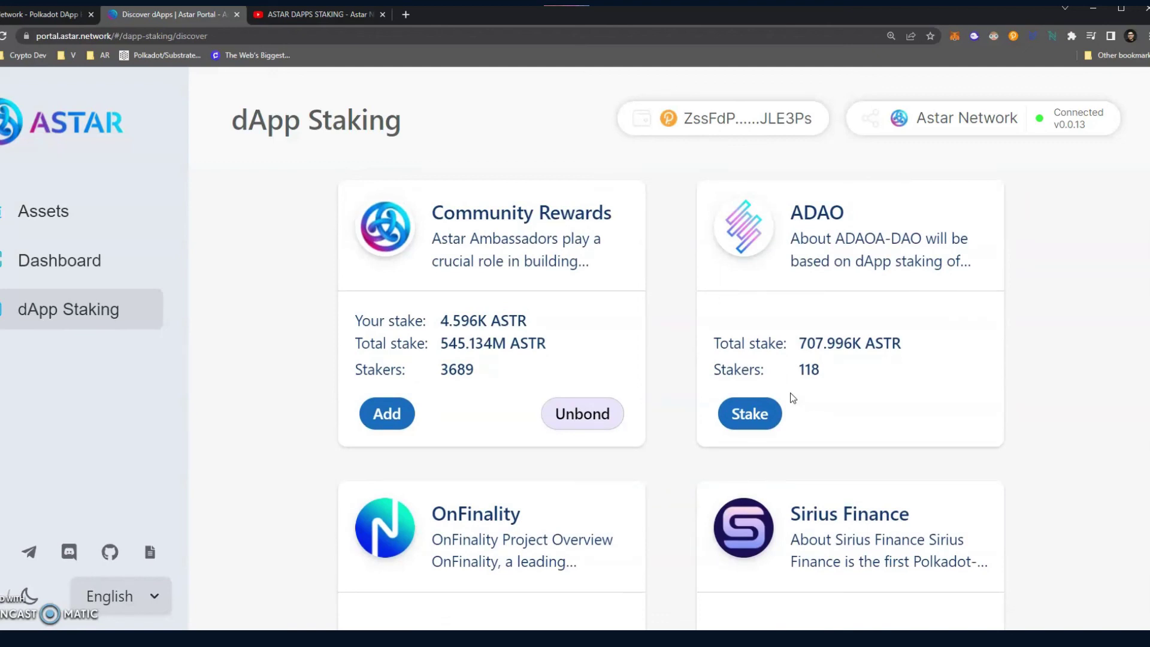
left_click(339, 24)
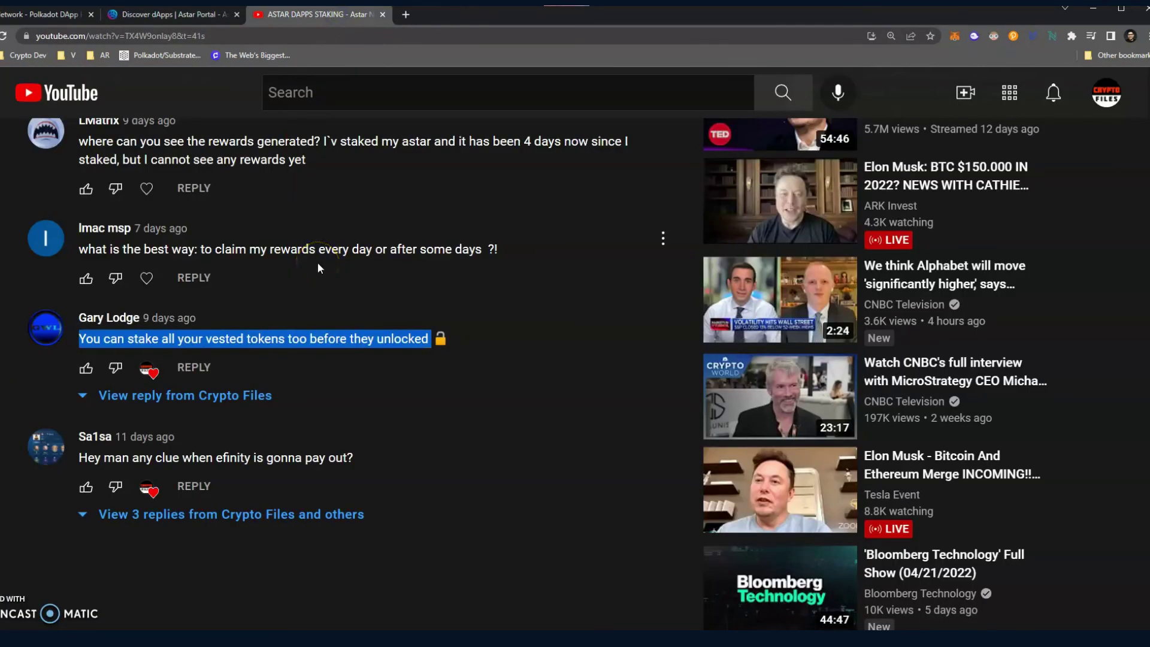
left_click(173, 17)
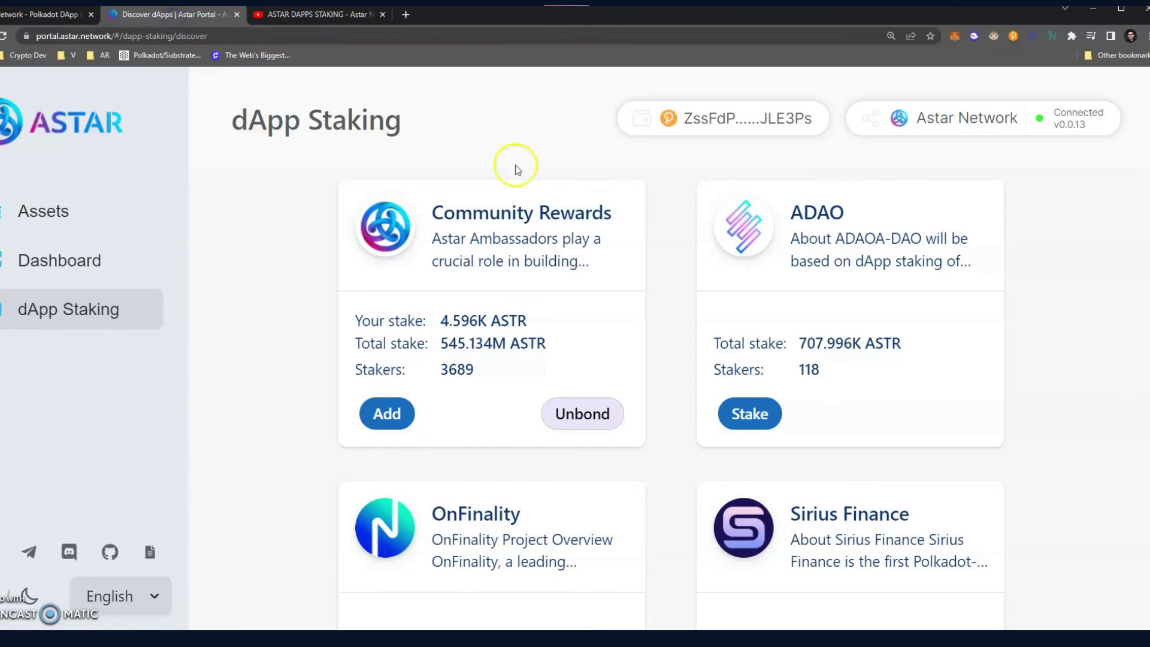